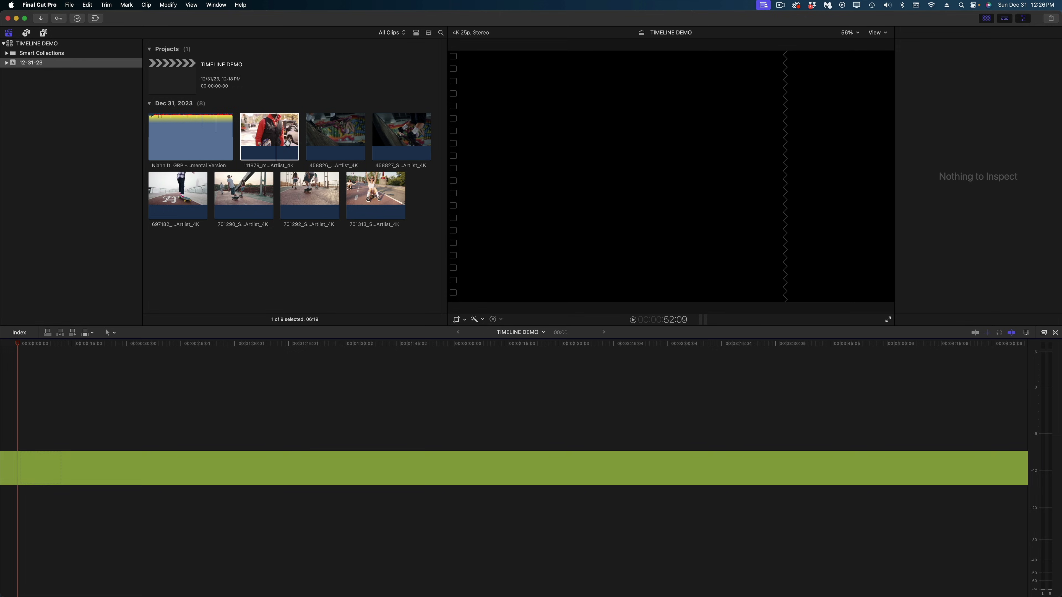
- Place clips 111879, 45882… and 458827 end to end in the main storyline
{"action": "left_click_drag", "start_coordinate": [291, 133], "coordinate": [166, 434]}
{"action": "left_click_drag", "start_coordinate": [336, 134], "coordinate": [193, 475]}
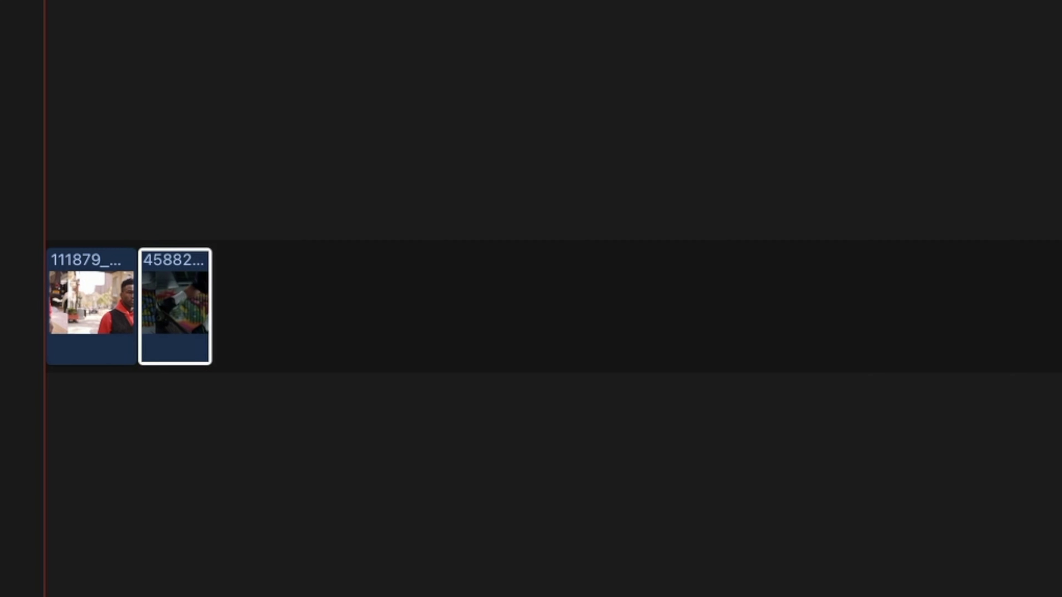
{"action": "key", "text": "e"}
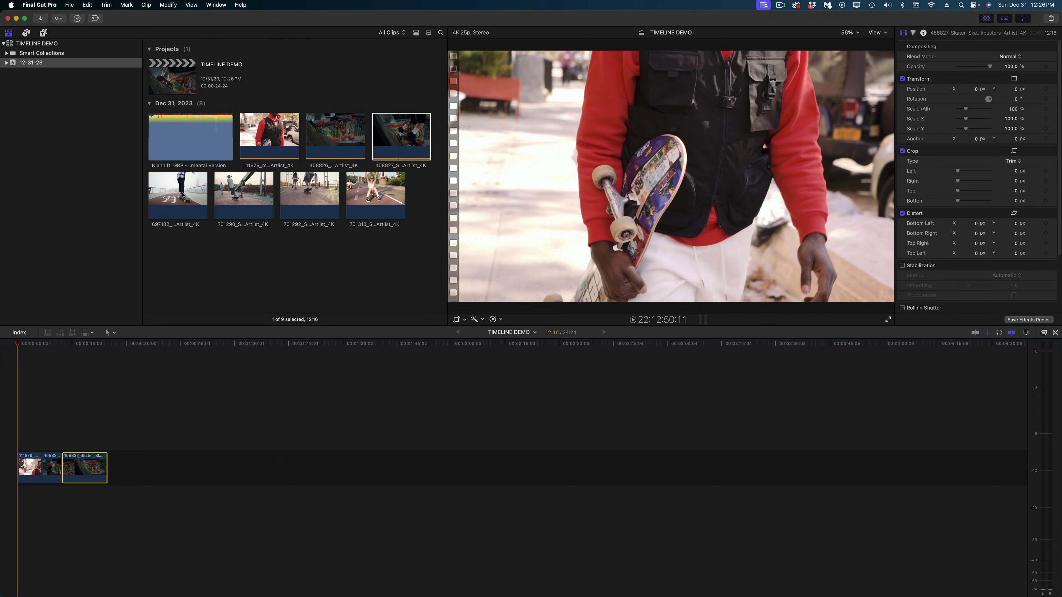
- Connect 697182 above 458827 and 701292 above the start of the storyline
{"action": "left_click", "coordinate": [183, 194]}
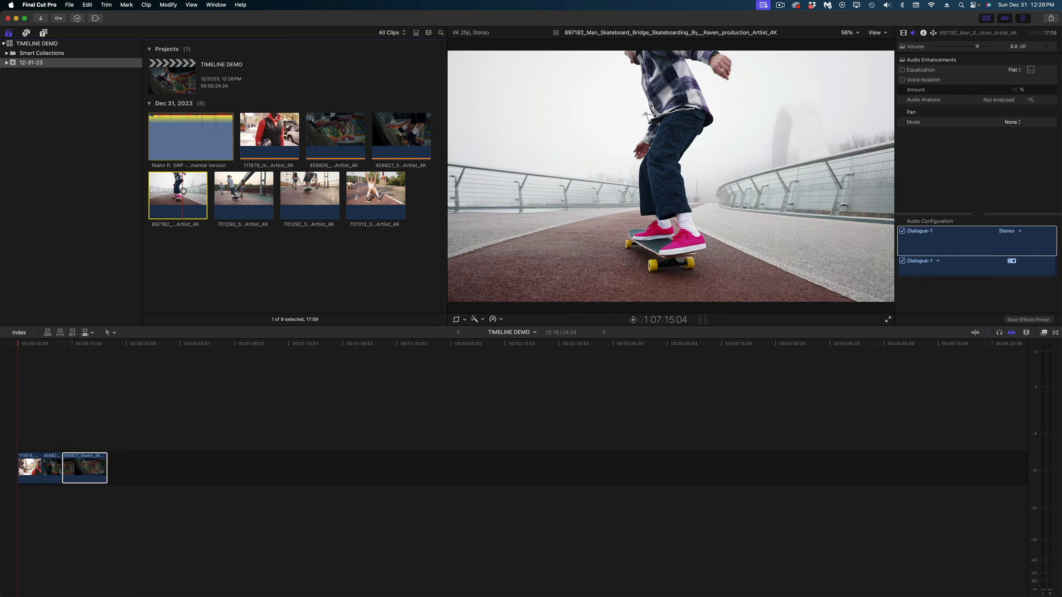
{"action": "key", "text": "q"}
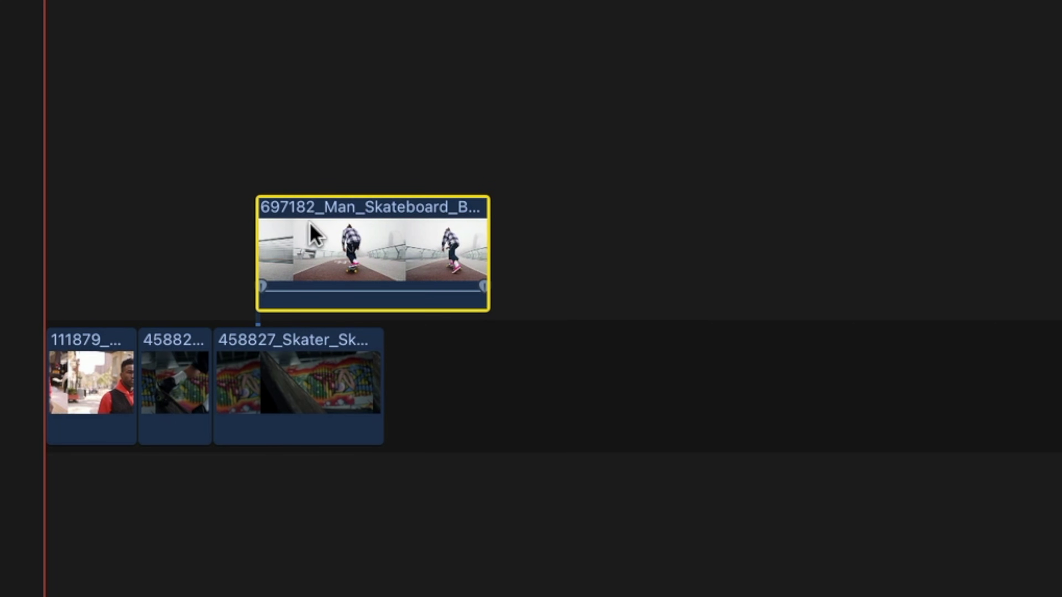
{"action": "mouse_move", "coordinate": [298, 341]}
{"action": "left_mouse_down"}
{"action": "mouse_move", "coordinate": [353, 302]}
{"action": "mouse_move", "coordinate": [317, 340]}
{"action": "left_mouse_up"}
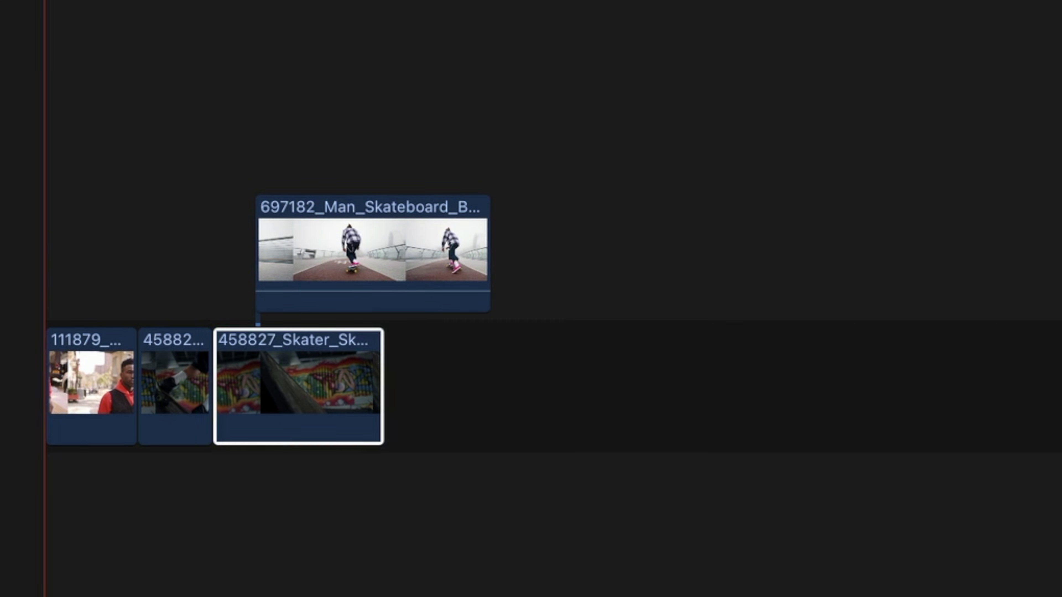
{"action": "left_click_drag", "start_coordinate": [71, 2], "coordinate": [68, 147]}
{"action": "left_click_drag", "start_coordinate": [75, 400], "coordinate": [74, 400]}
- Lay the Niahn music beneath the clips from the start and shorten 701292's end
{"action": "left_click", "coordinate": [187, 142]}
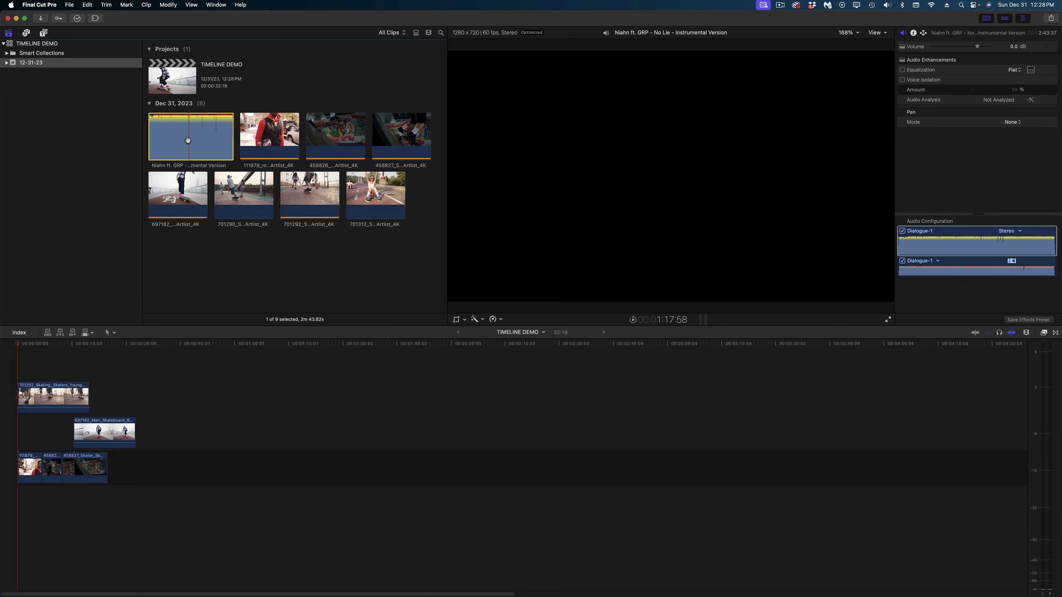
{"action": "left_click_drag", "start_coordinate": [188, 140], "coordinate": [25, 522]}
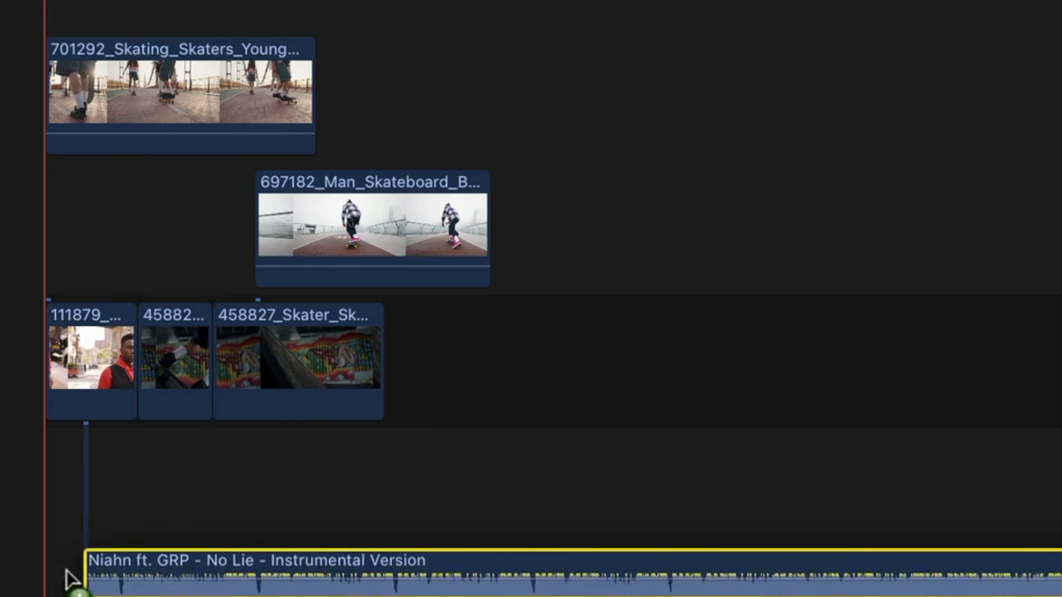
{"action": "left_click_drag", "start_coordinate": [71, 579], "coordinate": [14, 567]}
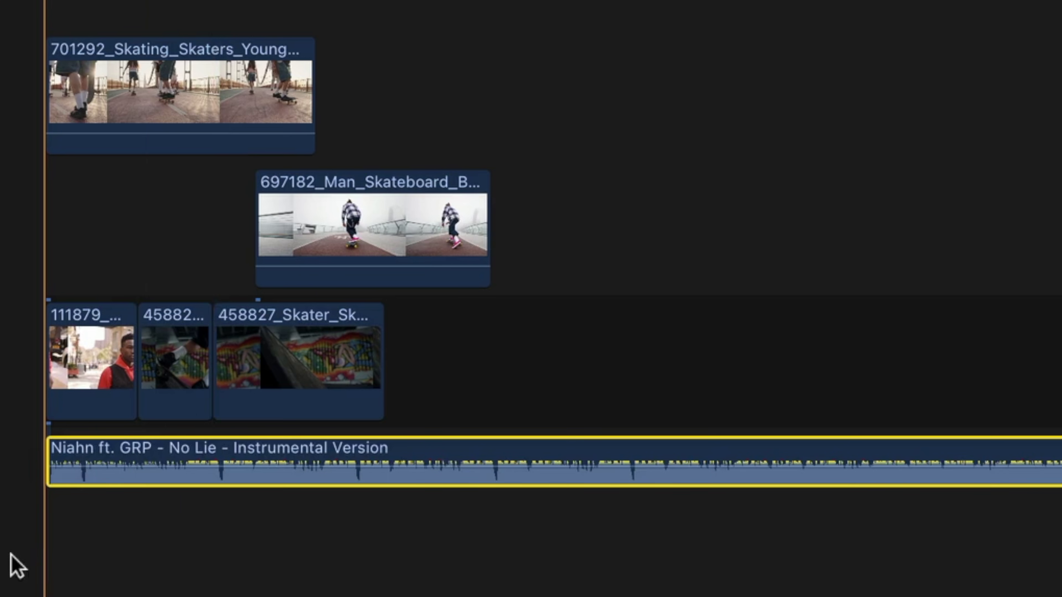
{"action": "left_click_drag", "start_coordinate": [314, 96], "coordinate": [131, 96]}
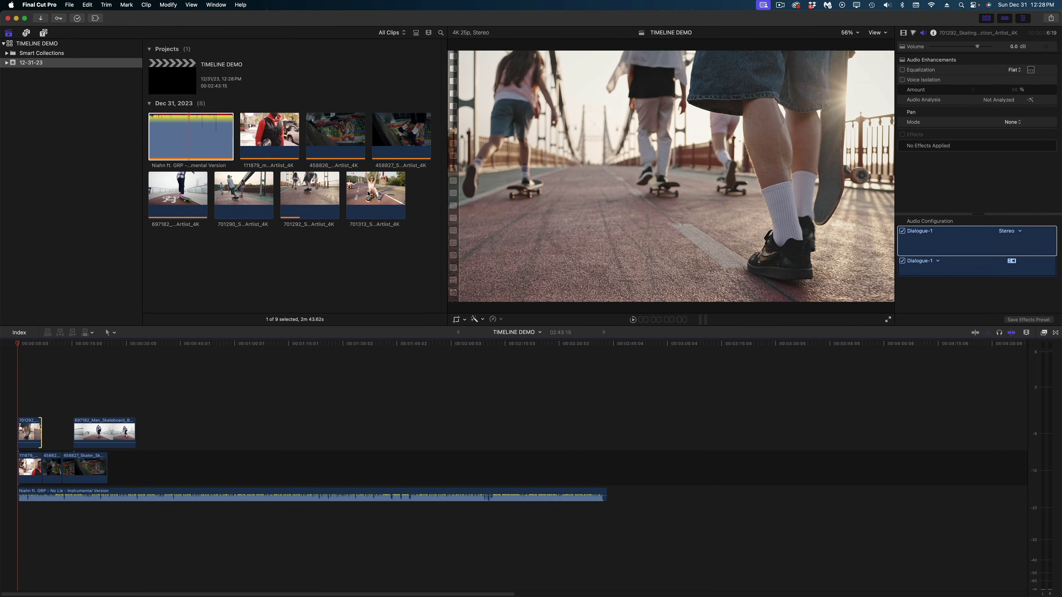
- Connect 701313, shorten 697182, and group the three connected clips with Cmd+G
{"action": "left_click_drag", "start_coordinate": [367, 194], "coordinate": [26, 403]}
{"action": "left_click_drag", "start_coordinate": [135, 424], "coordinate": [89, 424]}
{"action": "left_click_drag", "start_coordinate": [134, 427], "coordinate": [45, 431]}
{"action": "left_click_drag", "start_coordinate": [86, 253], "coordinate": [86, 253]}
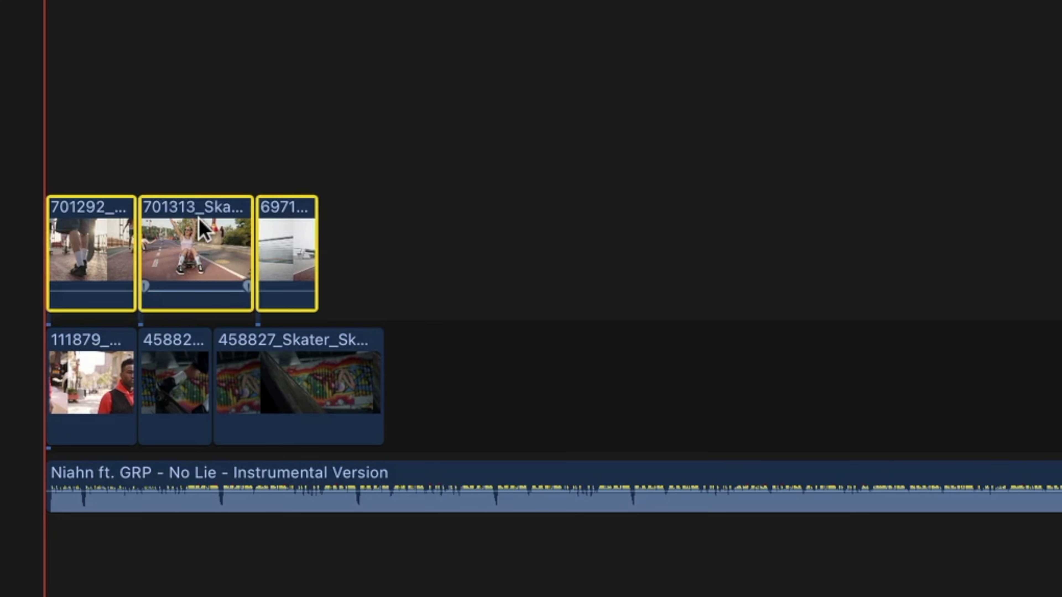
{"action": "key", "text": "super+g"}
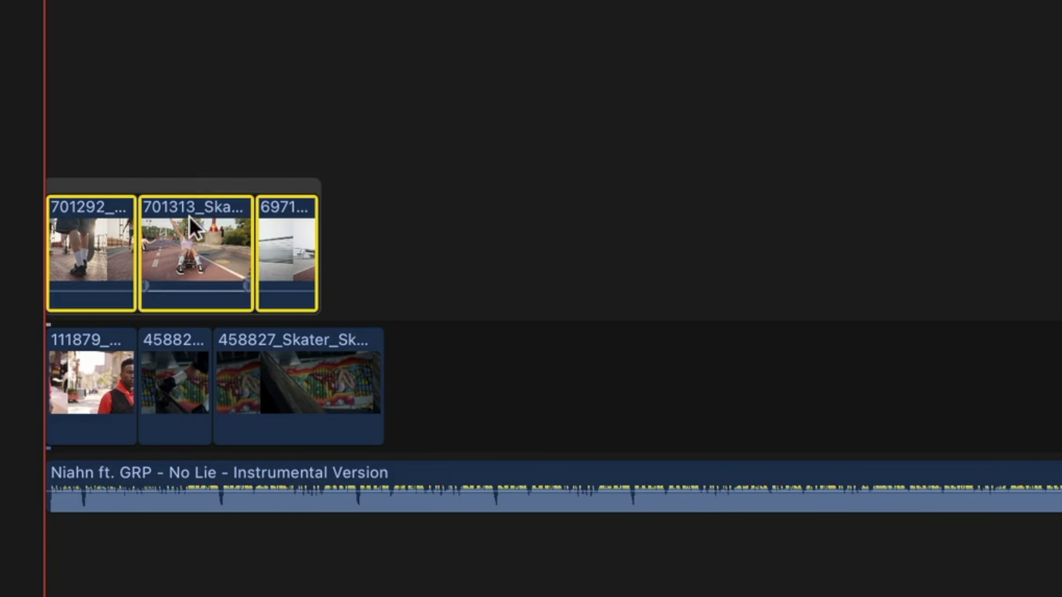
- Reorder clips inside the connected storyline and connect 701290 right after it
{"action": "left_click", "coordinate": [353, 228]}
{"action": "left_click_drag", "start_coordinate": [290, 247], "coordinate": [246, 256]}
{"action": "left_click", "coordinate": [88, 256]}
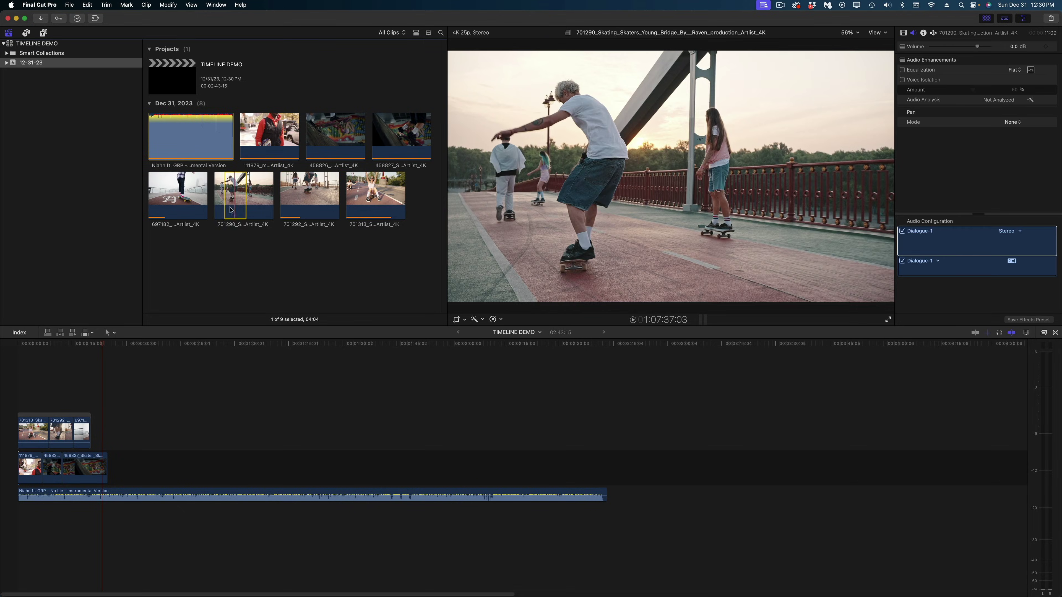
{"action": "left_click_drag", "start_coordinate": [231, 210], "coordinate": [98, 353]}
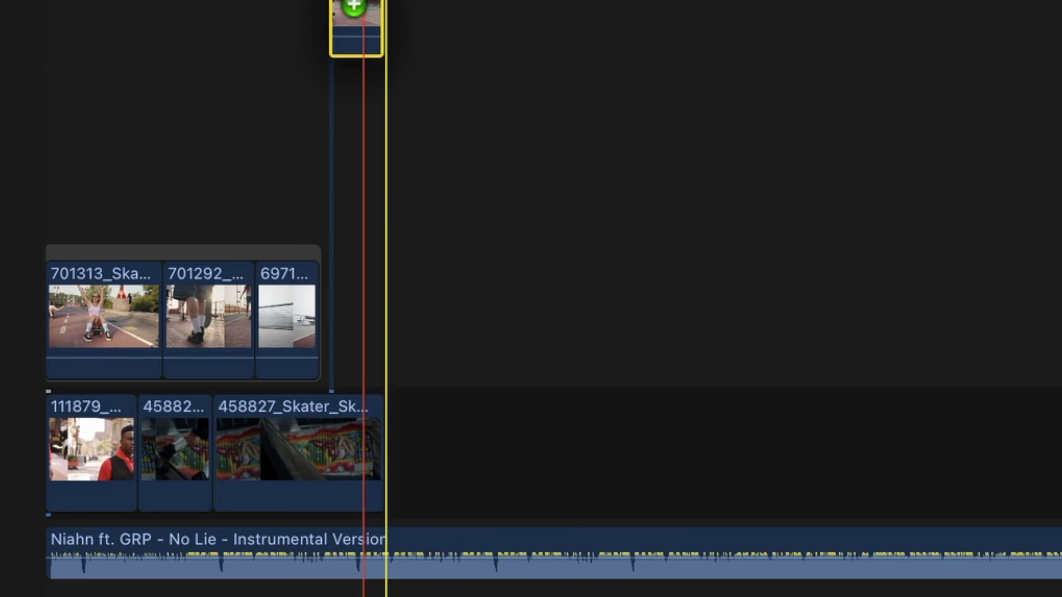
{"action": "left_click_drag", "start_coordinate": [334, 14], "coordinate": [333, 336]}
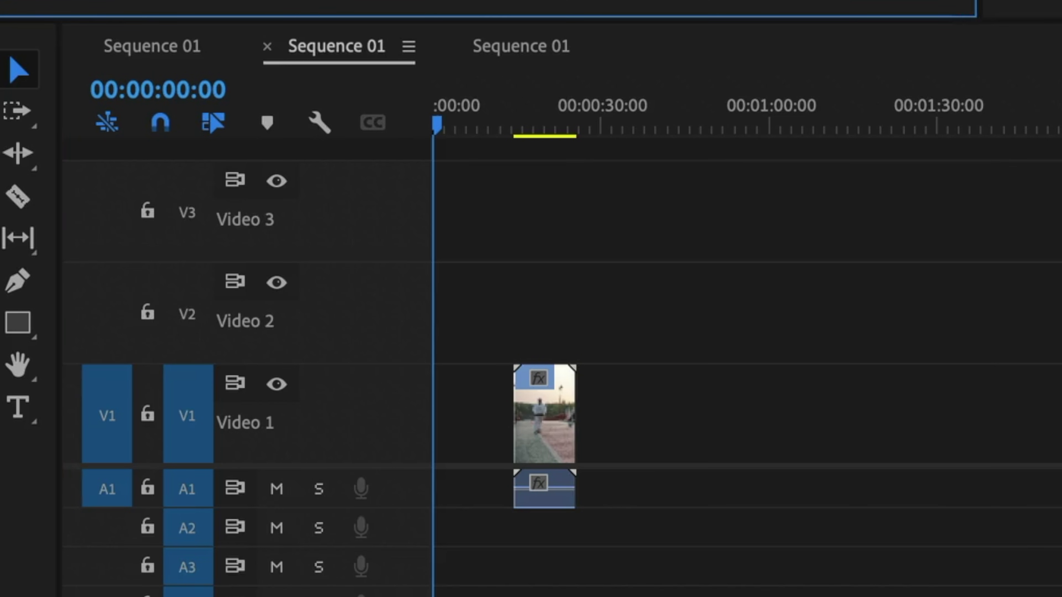
- Place 701292 on Video 1 near 1:00 and Video 3 near 0:30, and 701313 on Video 3 near 1:10
{"action": "left_click_drag", "start_coordinate": [797, 213], "coordinate": [796, 400]}
{"action": "left_click_drag", "start_coordinate": [765, 17], "coordinate": [605, 204]}
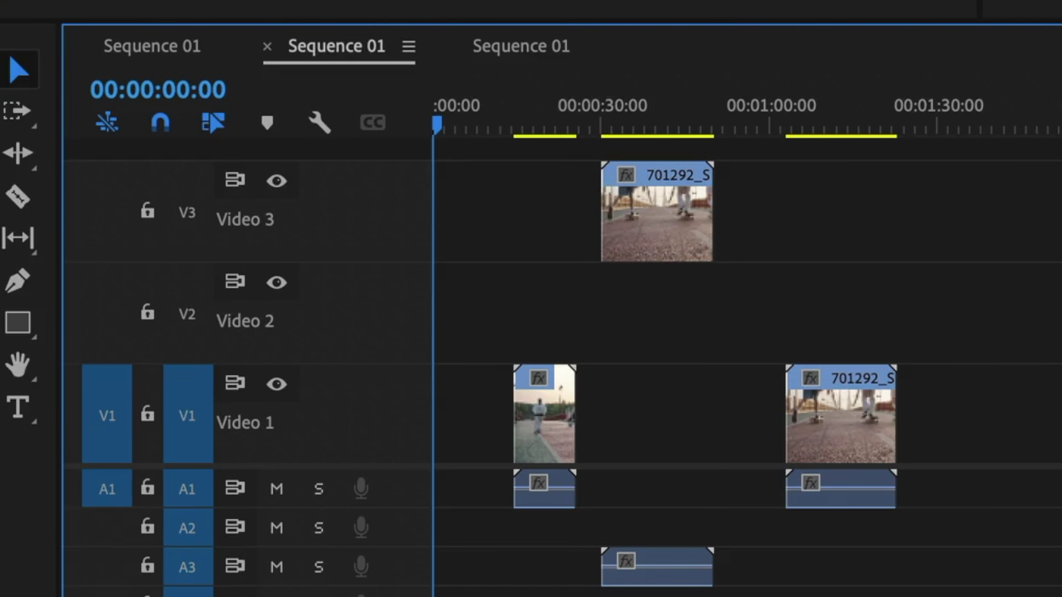
{"action": "left_click_drag", "start_coordinate": [670, 17], "coordinate": [872, 201]}
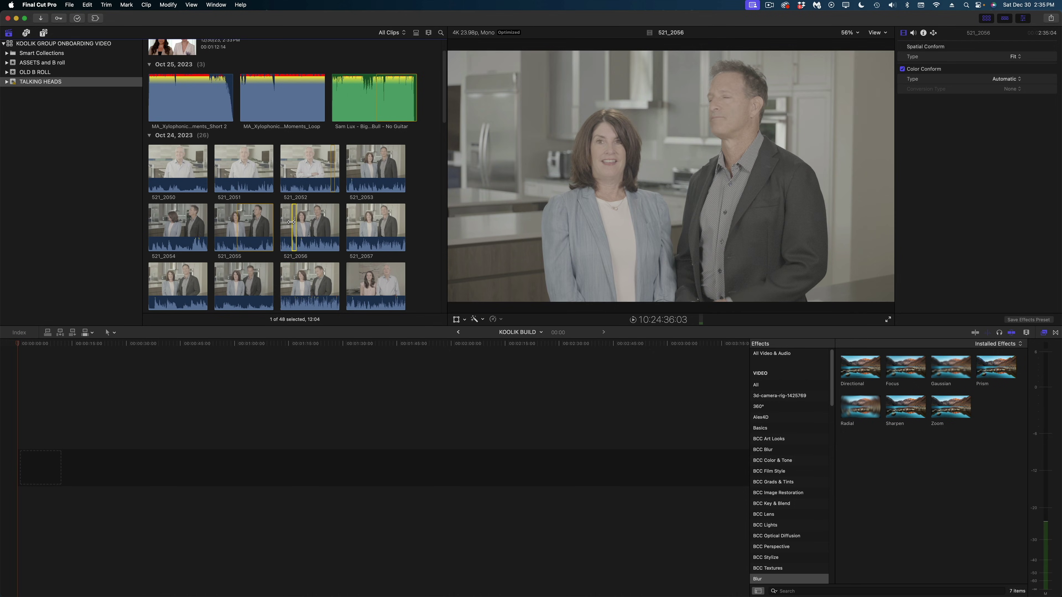
- Append talking-head clips 521_2056, 521_2068 and 521_2075 to the storyline
{"action": "key", "text": "e"}
{"action": "scroll", "coordinate": [276, 175], "scroll_direction": "down", "scroll_amount": 5}
{"action": "left_click", "coordinate": [285, 249]}
{"action": "key", "text": "e"}
{"action": "scroll", "coordinate": [274, 233], "scroll_direction": "down", "scroll_amount": 3}
{"action": "left_click", "coordinate": [243, 271]}
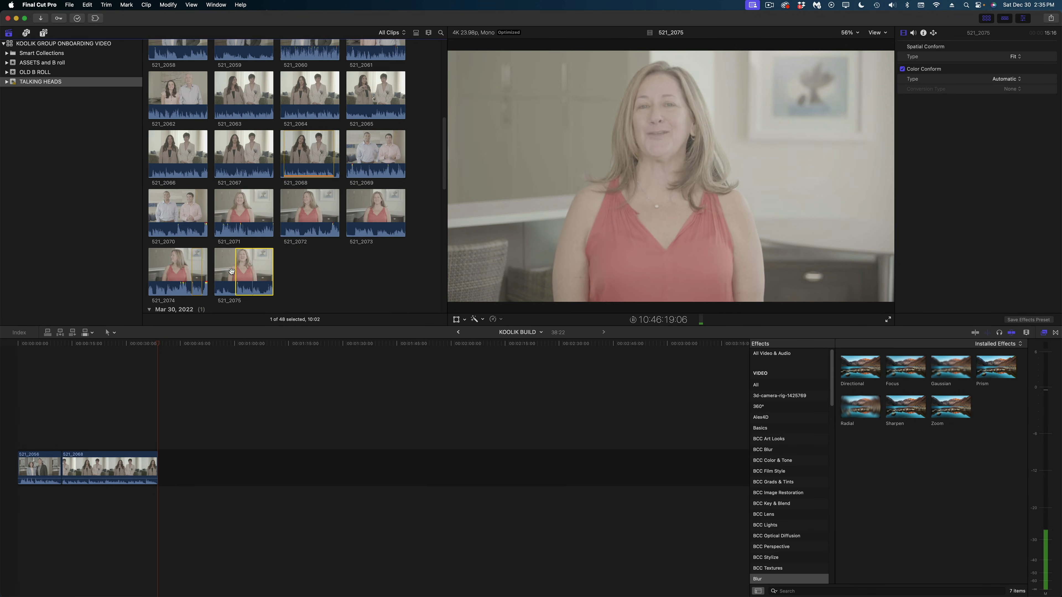
{"action": "key", "text": "e"}
- Choose a range of 521_2070, append 521_2062, and select 521_2060
{"action": "left_click", "coordinate": [151, 213]}
{"action": "left_click_drag", "start_coordinate": [151, 213], "coordinate": [151, 213]}
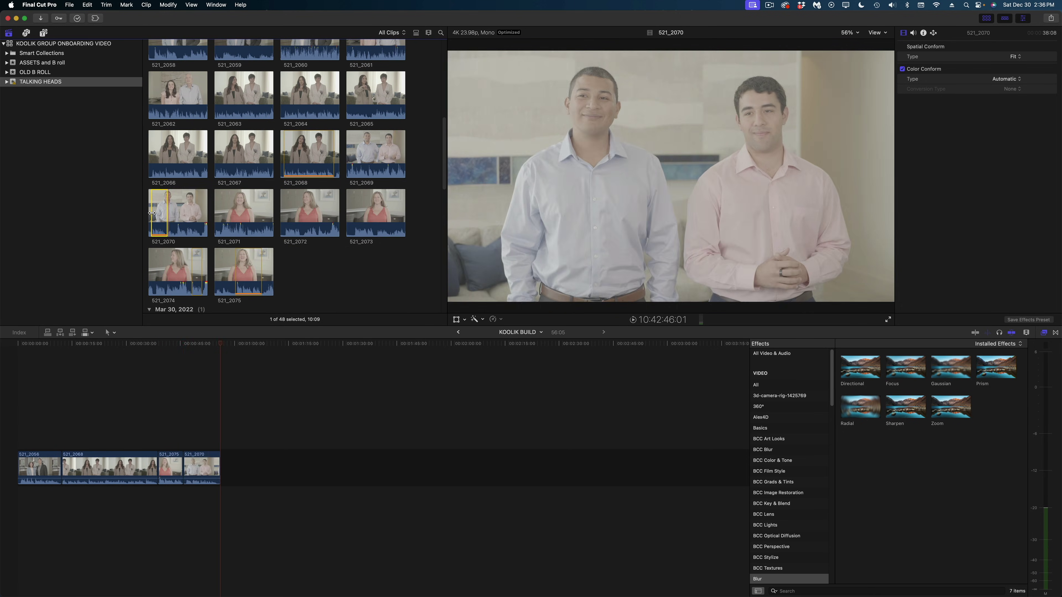
{"action": "scroll", "coordinate": [152, 175], "scroll_direction": "up", "scroll_amount": 2}
{"action": "left_click", "coordinate": [153, 135]}
{"action": "key", "text": "e"}
{"action": "scroll", "coordinate": [152, 135], "scroll_direction": "up", "scroll_amount": 1}
{"action": "left_click", "coordinate": [295, 106]}
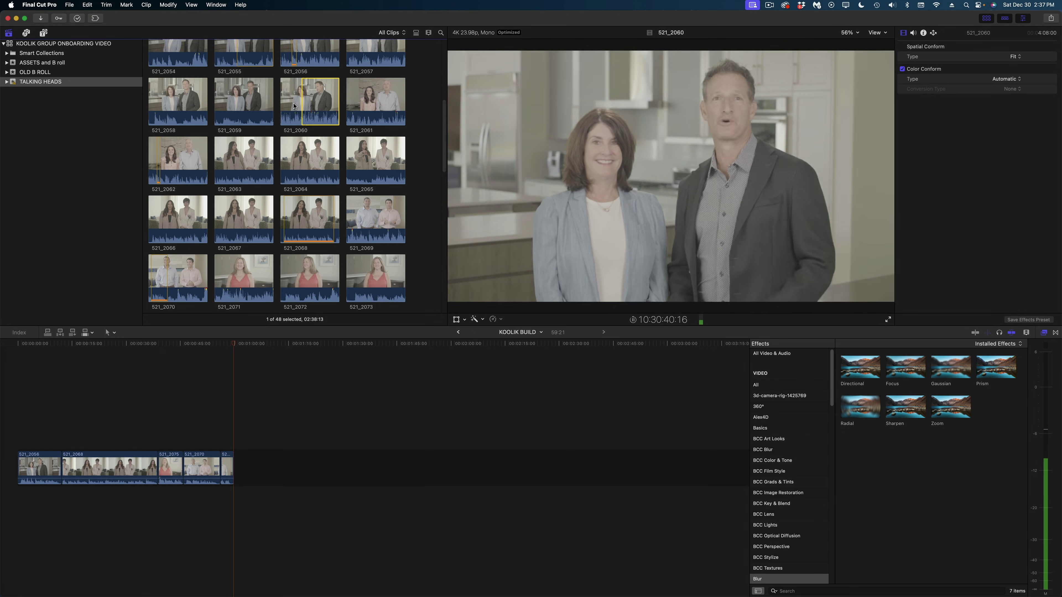
- Connect OLD B ROLL clips, including 434_1233 and 434_6320, above the storyline
{"action": "left_click", "coordinate": [42, 62]}
{"action": "left_click", "coordinate": [35, 72]}
{"action": "left_click", "coordinate": [296, 196]}
{"action": "key", "text": "shift+z"}
{"action": "key", "text": "q"}
{"action": "left_click", "coordinate": [178, 256]}
{"action": "key", "text": "q"}
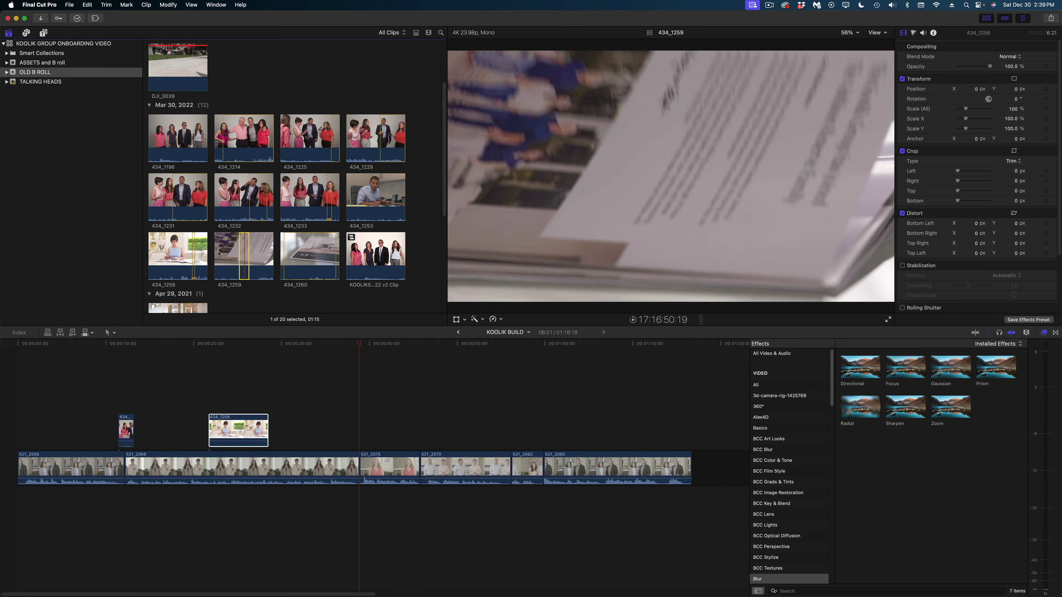
{"action": "left_click", "coordinate": [42, 62]}
{"action": "left_click", "coordinate": [241, 281]}
{"action": "left_click", "coordinate": [35, 72]}
{"action": "key", "text": "q"}
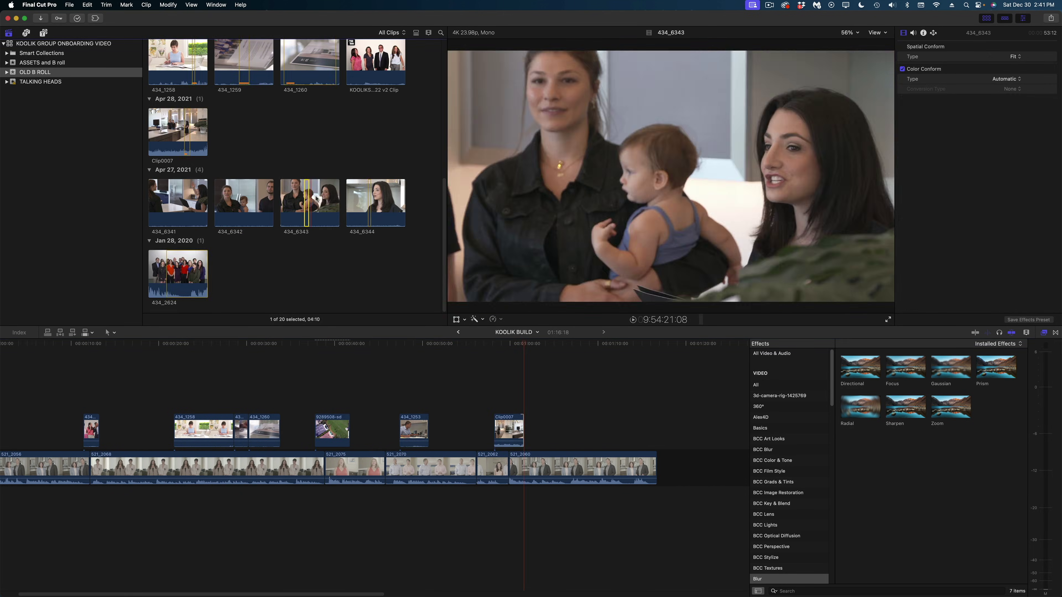
{"action": "key", "text": "q"}
- Add a Basic Title at the start and an adjustment layer, choosing 521_2070 for colour work
{"action": "key", "text": "shift+z"}
{"action": "key", "text": "Home"}
{"action": "key", "text": "ctrl+t"}
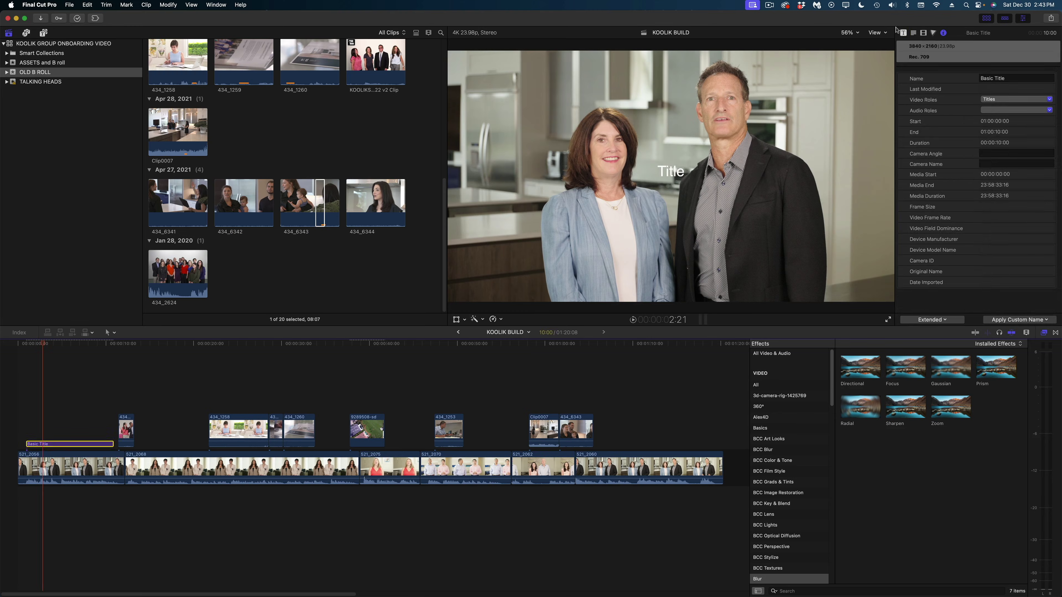
{"action": "left_click", "coordinate": [465, 467]}
{"action": "key", "text": "super+7"}
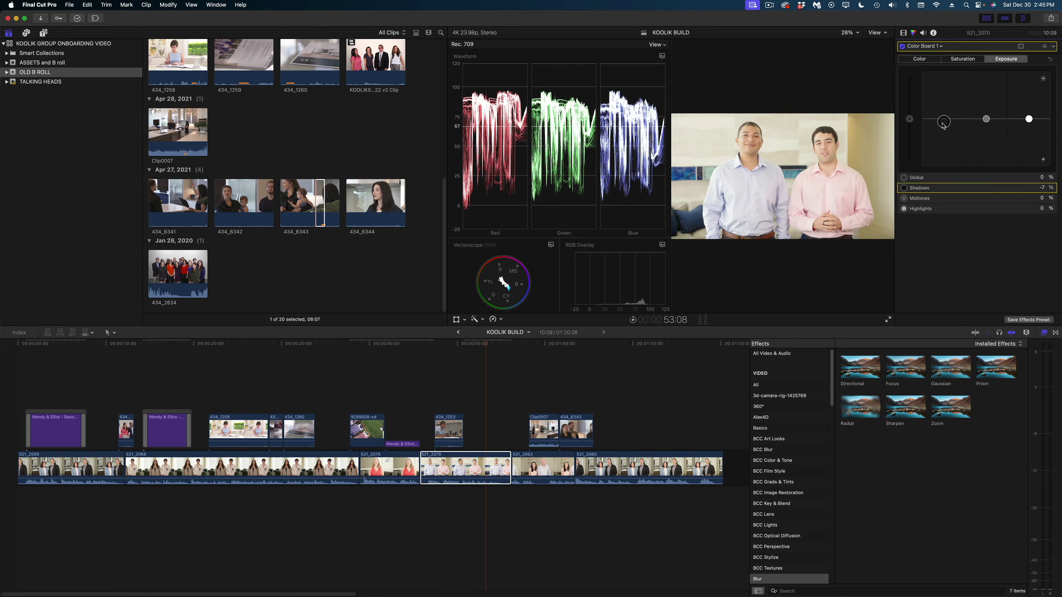
{"action": "left_click", "coordinate": [1010, 88]}
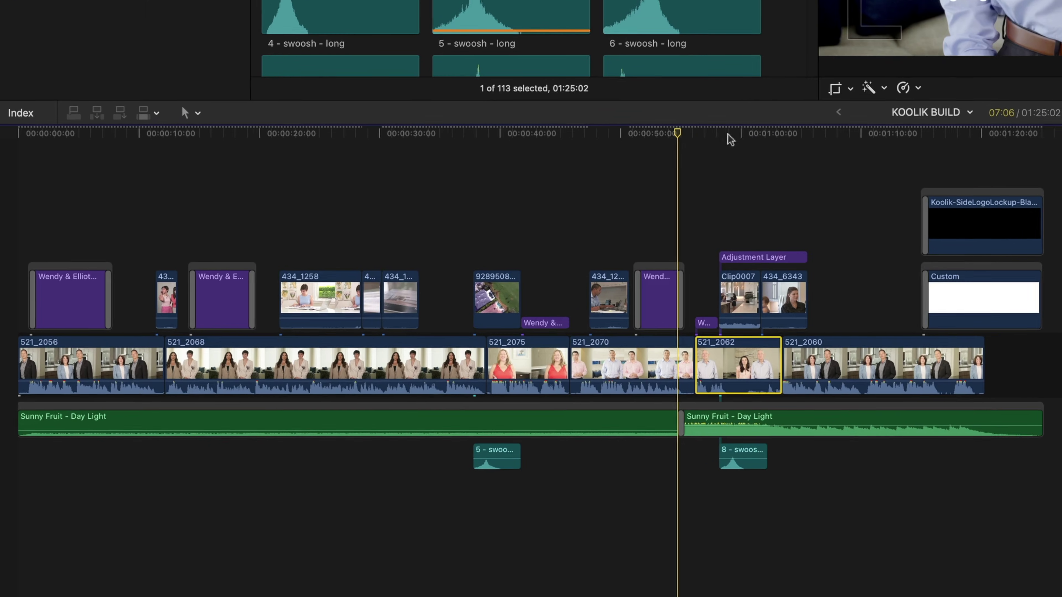
{"action": "left_click", "coordinate": [734, 137]}
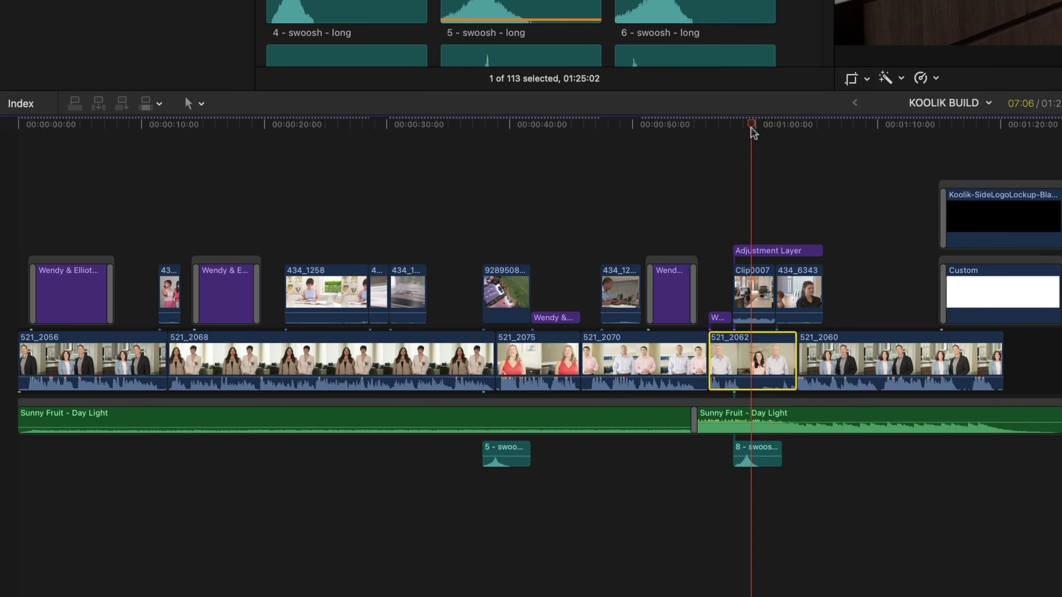
{"action": "mouse_move", "coordinate": [753, 132]}
{"action": "left_mouse_down"}
{"action": "mouse_move", "coordinate": [809, 127]}
{"action": "mouse_move", "coordinate": [762, 131]}
{"action": "left_mouse_up"}
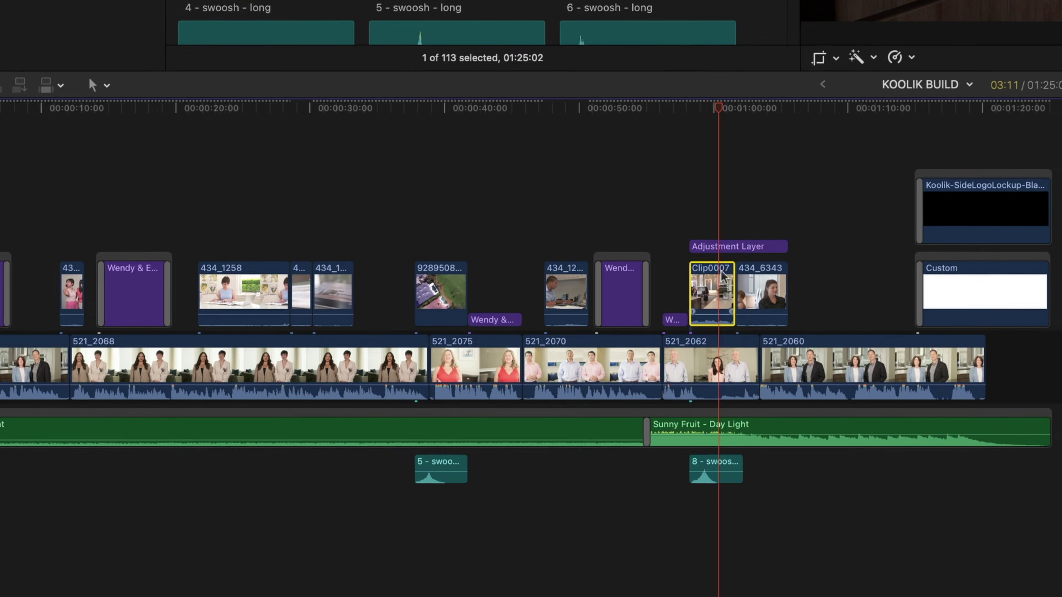
{"action": "left_click_drag", "start_coordinate": [763, 291], "coordinate": [770, 156]}
{"action": "left_click_drag", "start_coordinate": [526, 68], "coordinate": [514, 73]}
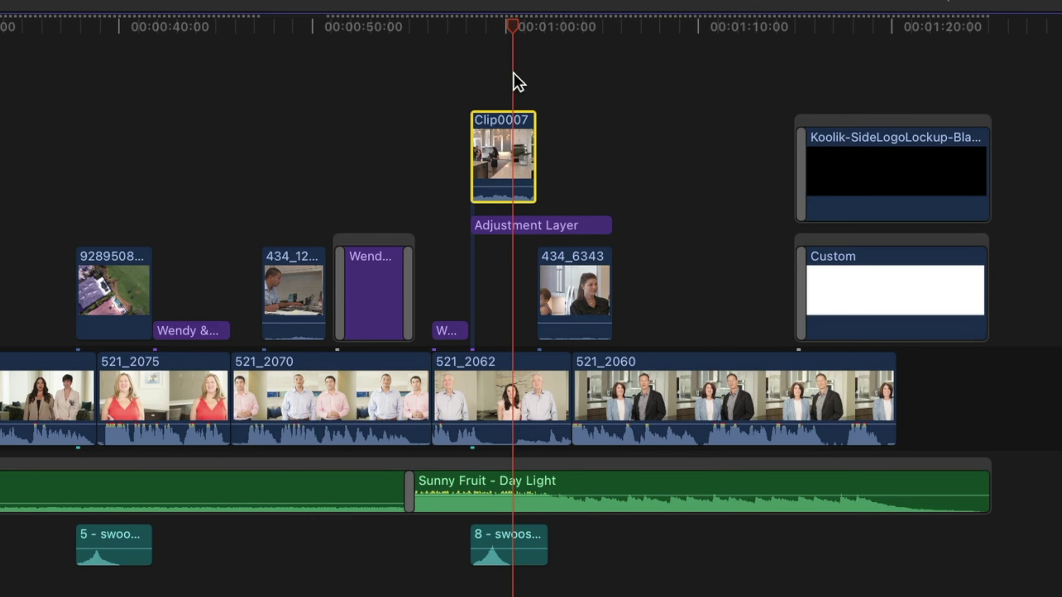
{"action": "left_click_drag", "start_coordinate": [493, 161], "coordinate": [492, 298]}
{"action": "left_click", "coordinate": [502, 420]}
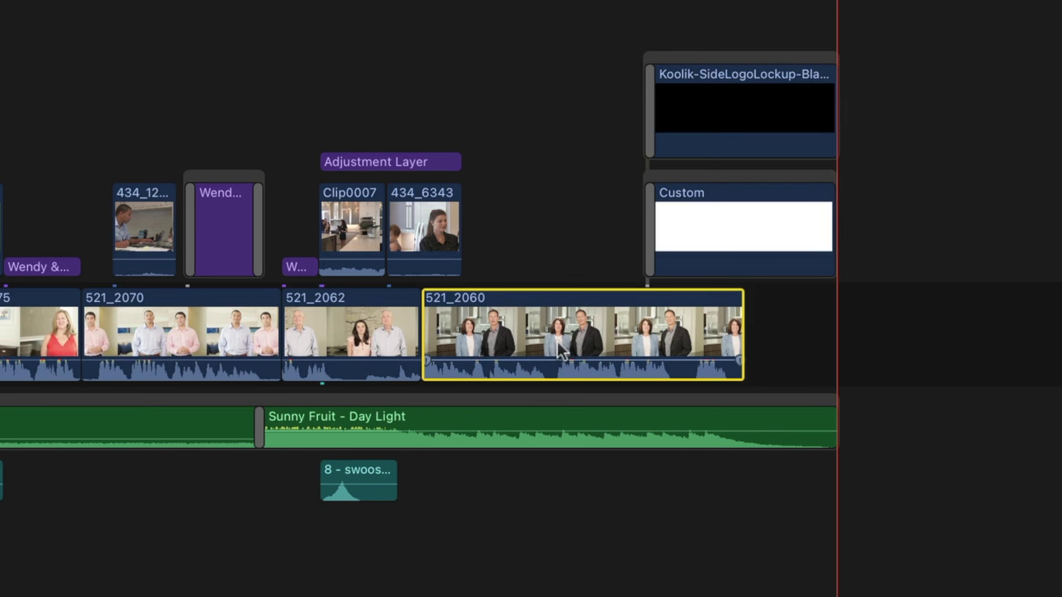
{"action": "mouse_move", "coordinate": [590, 341]}
{"action": "left_mouse_down"}
{"action": "mouse_move", "coordinate": [678, 341]}
{"action": "mouse_move", "coordinate": [591, 343]}
{"action": "mouse_move", "coordinate": [668, 368]}
{"action": "mouse_move", "coordinate": [606, 349]}
{"action": "left_mouse_up"}
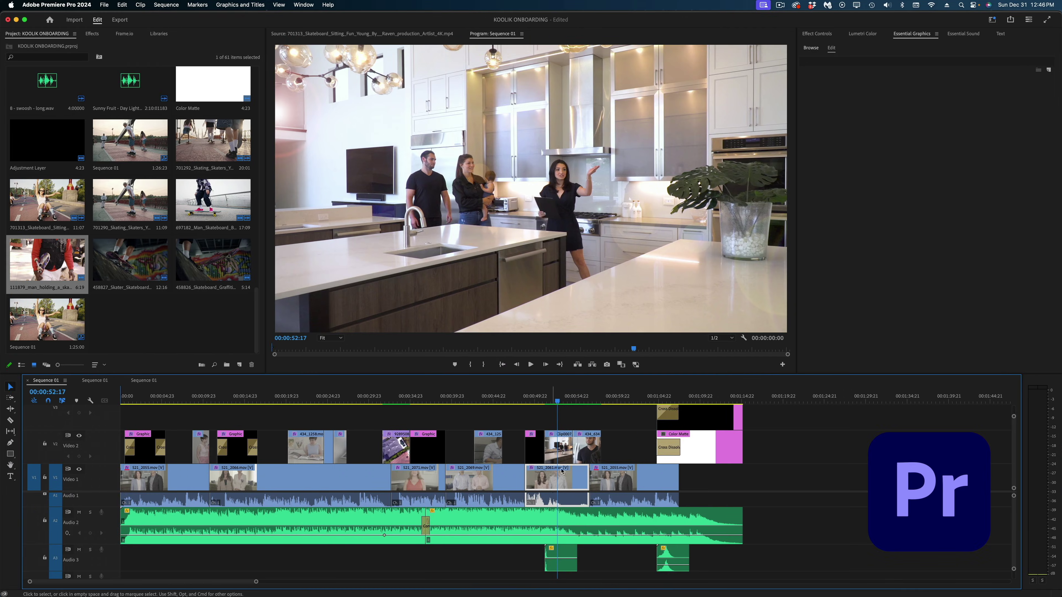
{"action": "left_click_drag", "start_coordinate": [558, 481], "coordinate": [419, 466]}
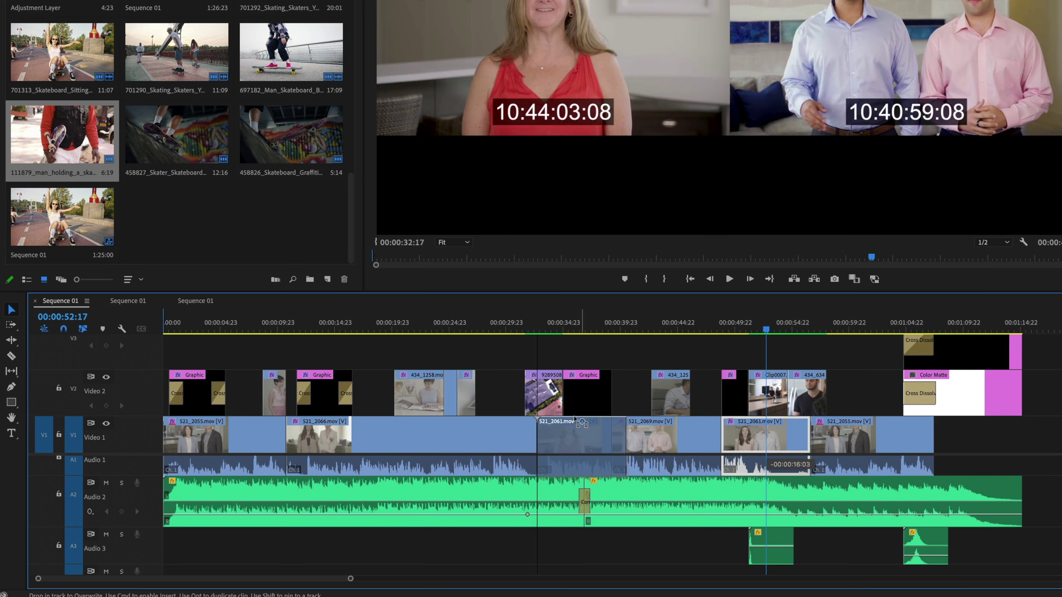
{"action": "left_click_drag", "start_coordinate": [575, 420], "coordinate": [514, 427]}
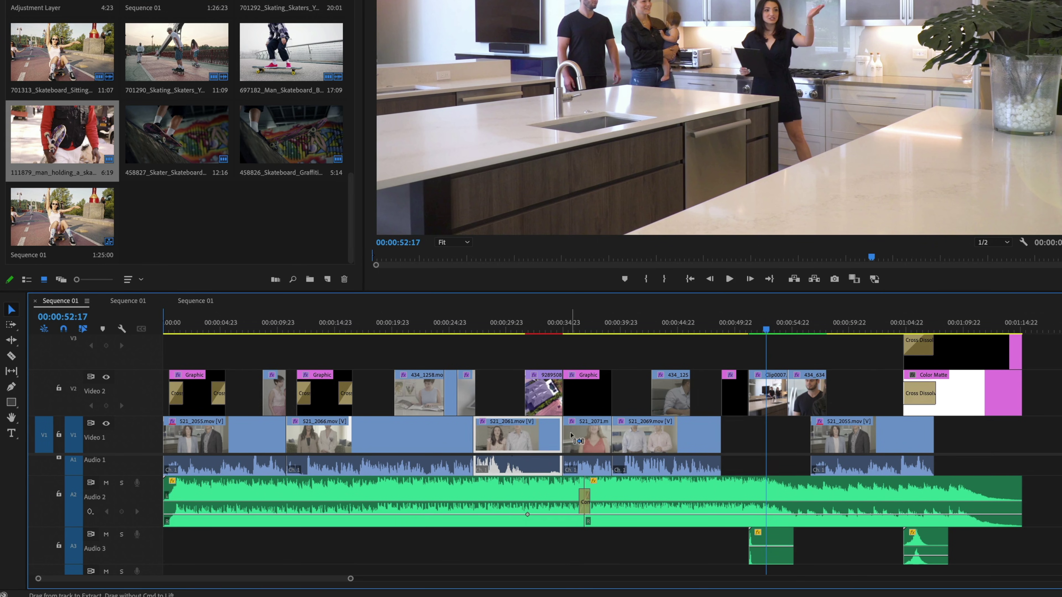
{"action": "key", "text": "super+z"}
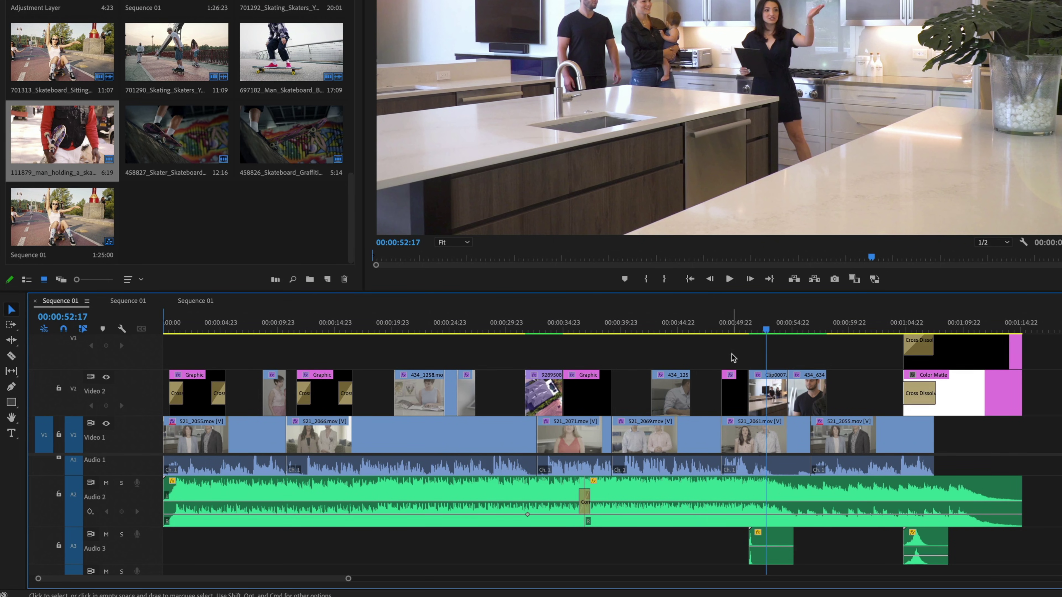
- Move the clips around 521_2061 earlier and delete the empty gap on Video 1
{"action": "left_click_drag", "start_coordinate": [733, 356], "coordinate": [796, 458]}
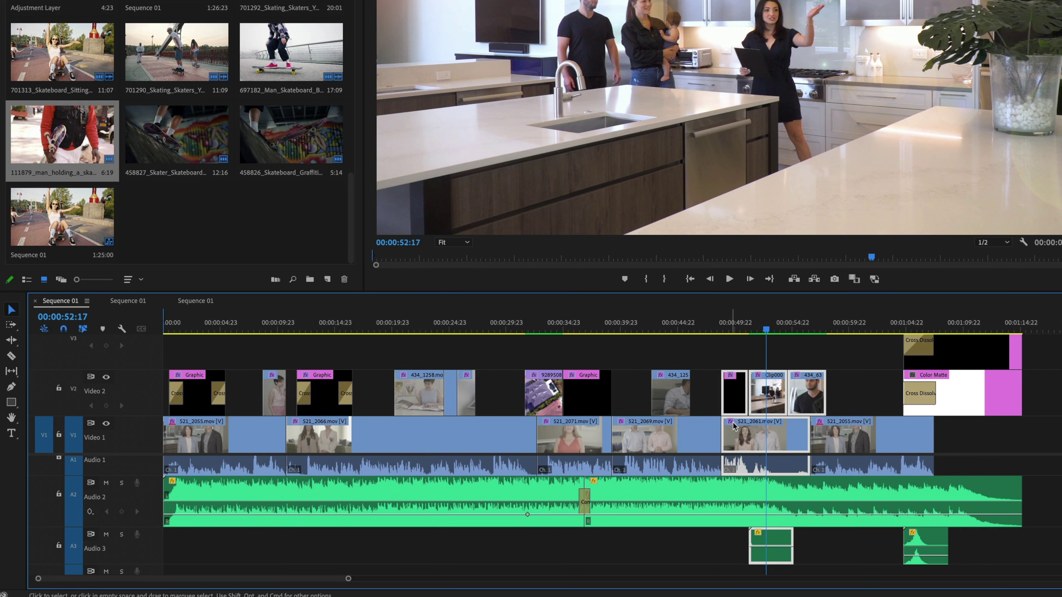
{"action": "left_click_drag", "start_coordinate": [723, 428], "coordinate": [310, 435]}
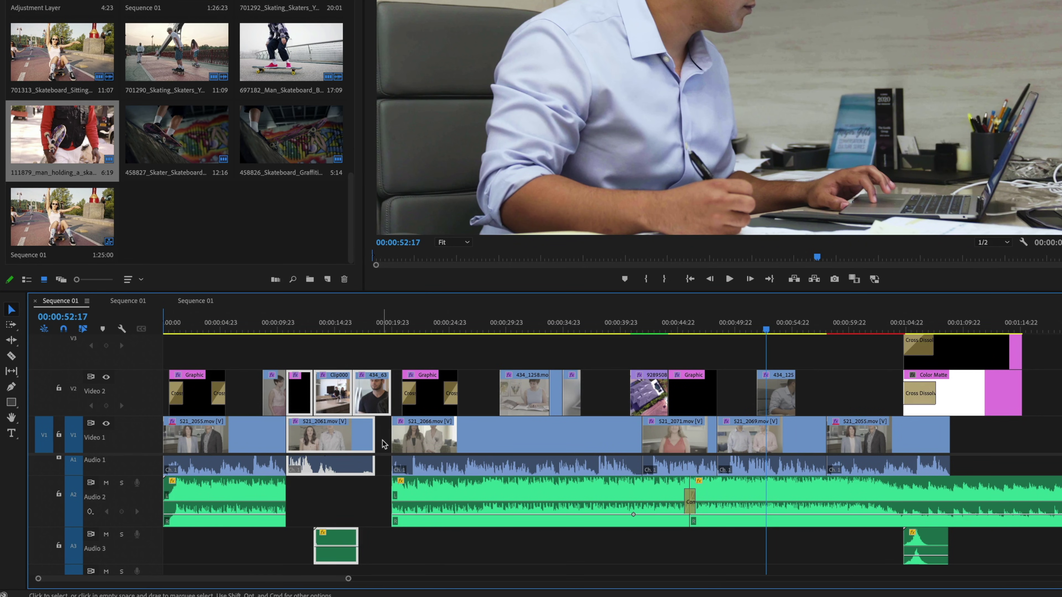
{"action": "left_click", "coordinate": [383, 444]}
{"action": "key", "text": "Delete"}
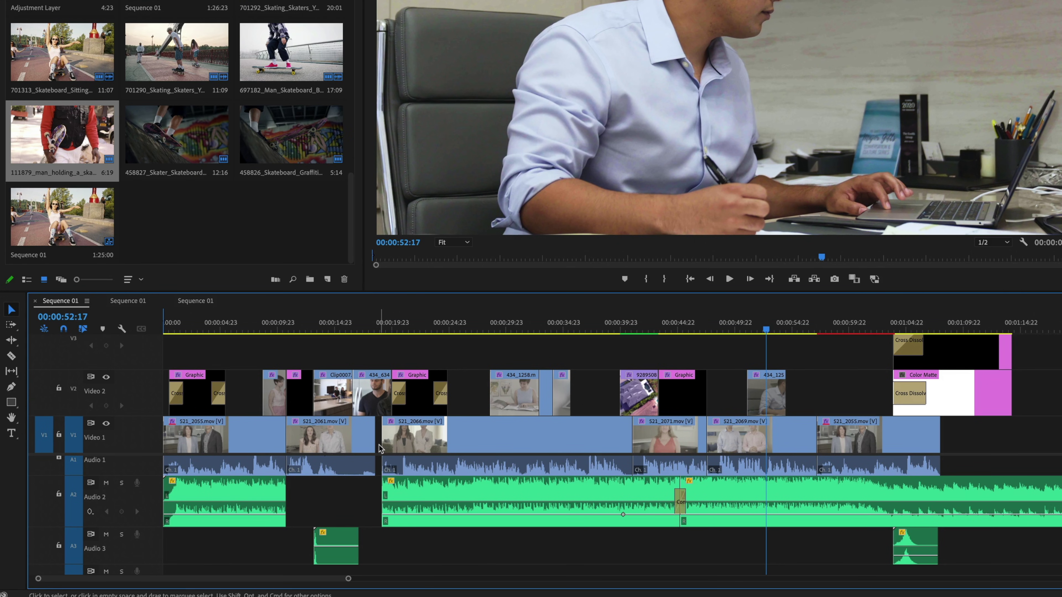
- Use Track Select Forward on 521_2066 to slide it and all later clips left
{"action": "left_click", "coordinate": [10, 325]}
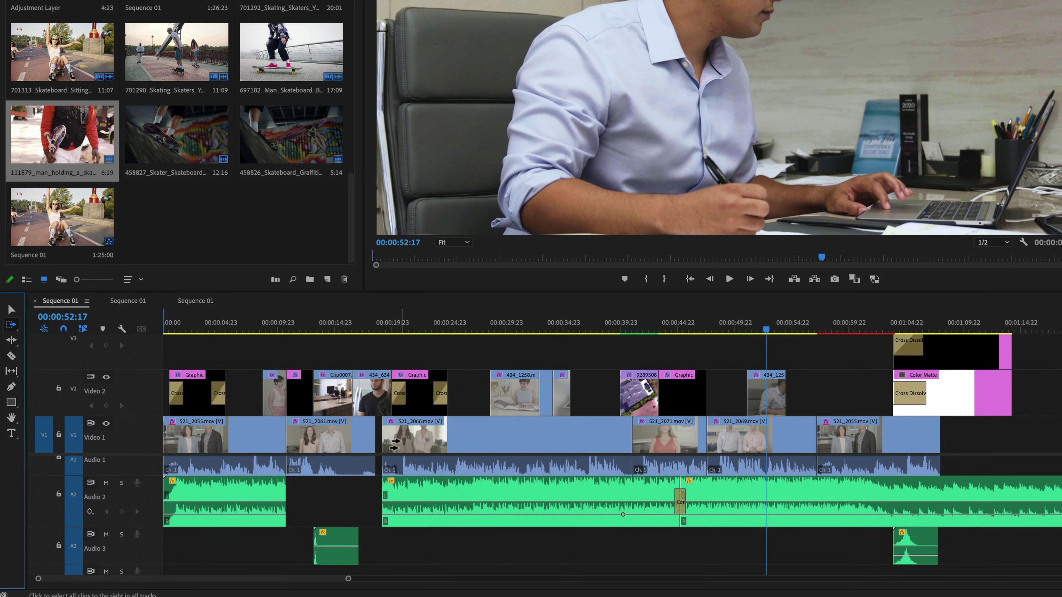
{"action": "left_click", "coordinate": [395, 443]}
{"action": "left_click_drag", "start_coordinate": [395, 444], "coordinate": [395, 444]}
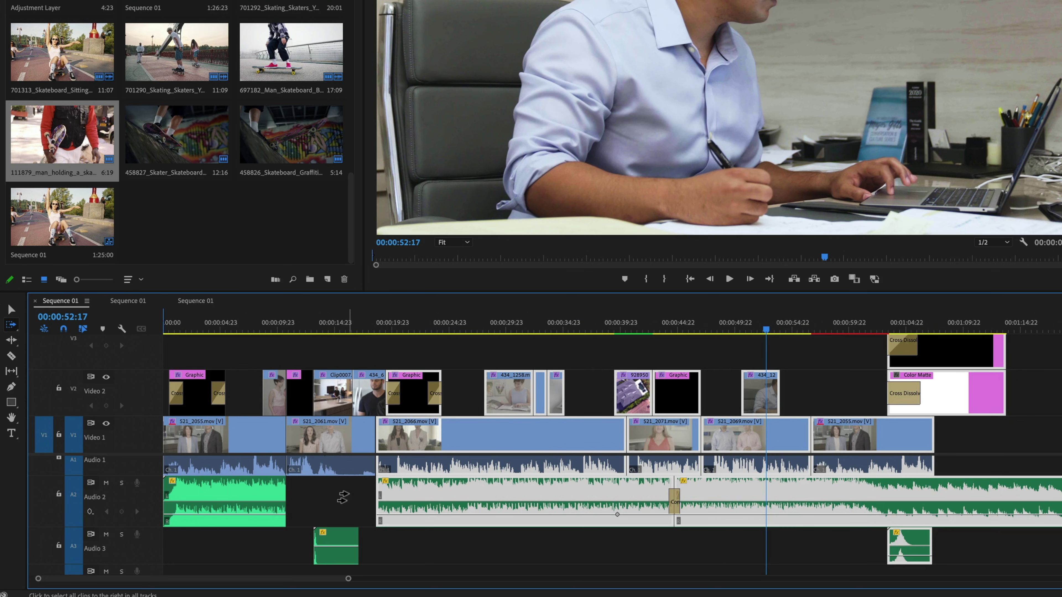
- Marquee the Audio 2 music clips and drag them left to meet the earlier clip
{"action": "left_click", "coordinate": [12, 309]}
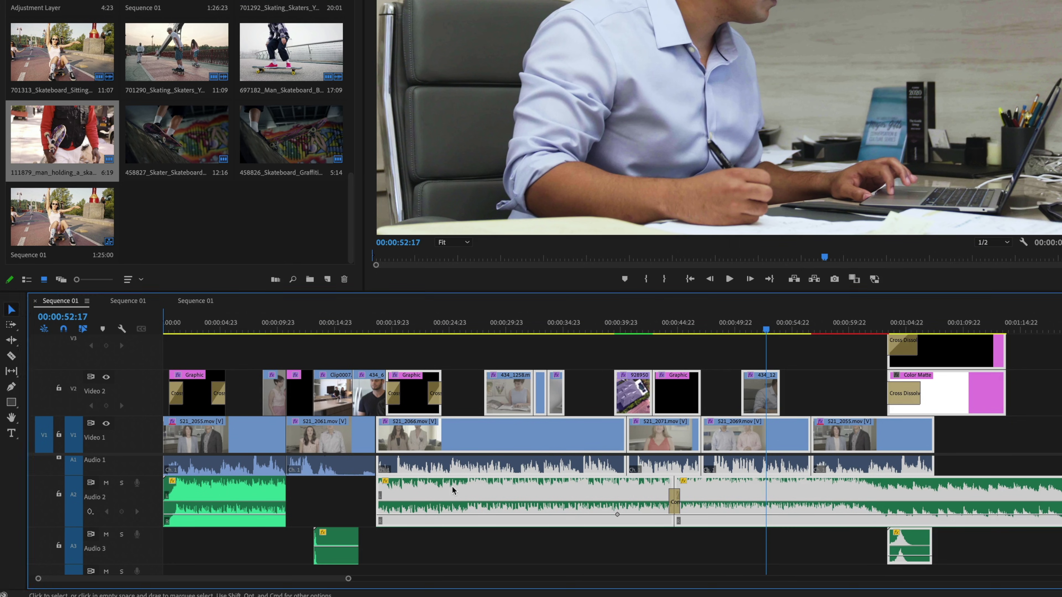
{"action": "left_click_drag", "start_coordinate": [485, 554], "coordinate": [703, 493]}
{"action": "left_click_drag", "start_coordinate": [571, 497], "coordinate": [476, 496]}
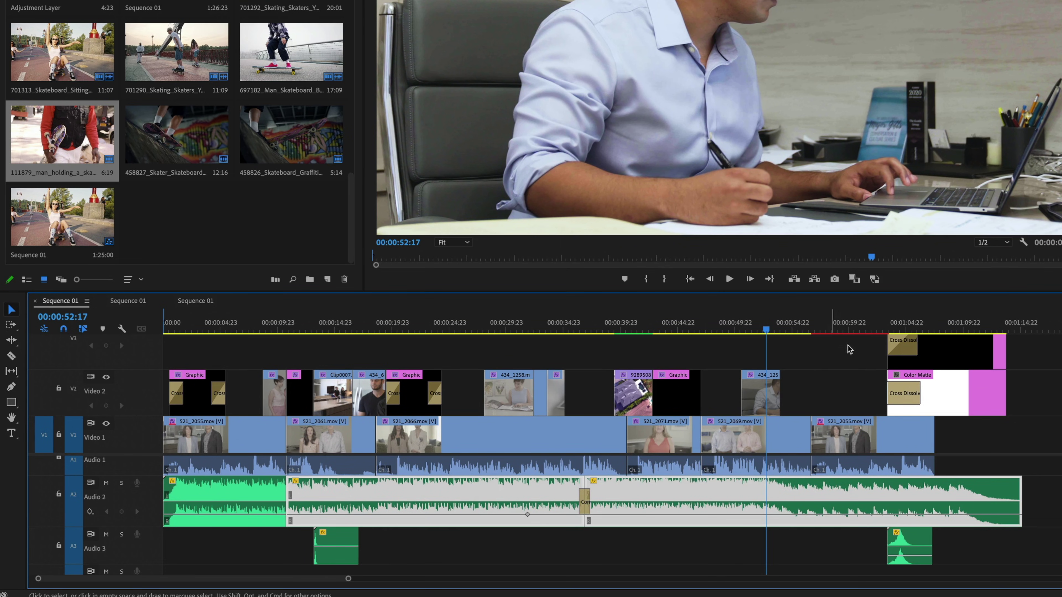
{"action": "scroll", "coordinate": [848, 350], "scroll_direction": "up", "scroll_amount": 5}
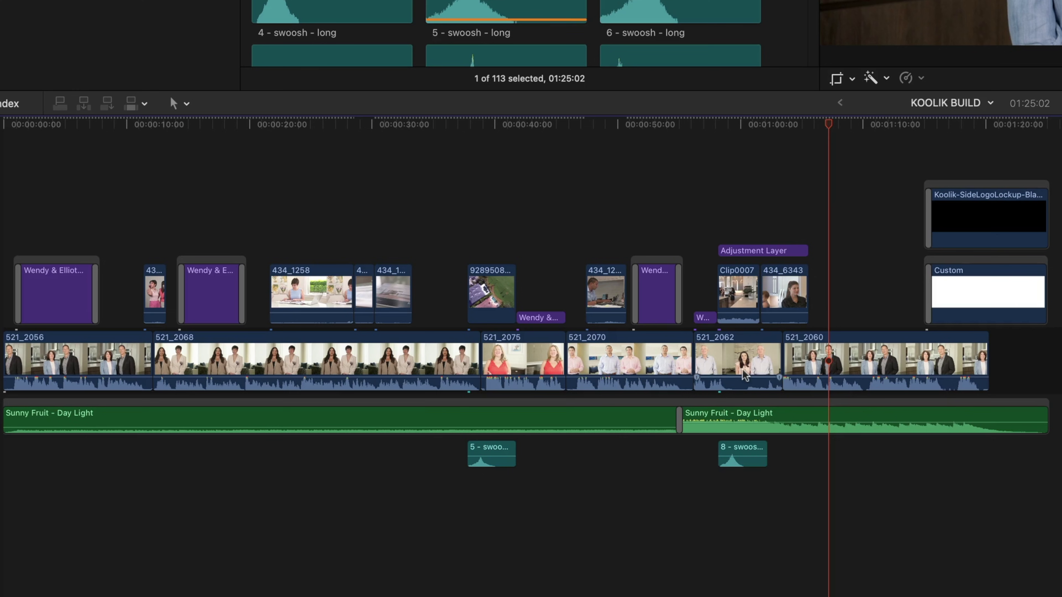
- Move 521_2075 before 521_2068, push 521_2068 later, and place 521_2070 before 521_2062
{"action": "left_click", "coordinate": [746, 374]}
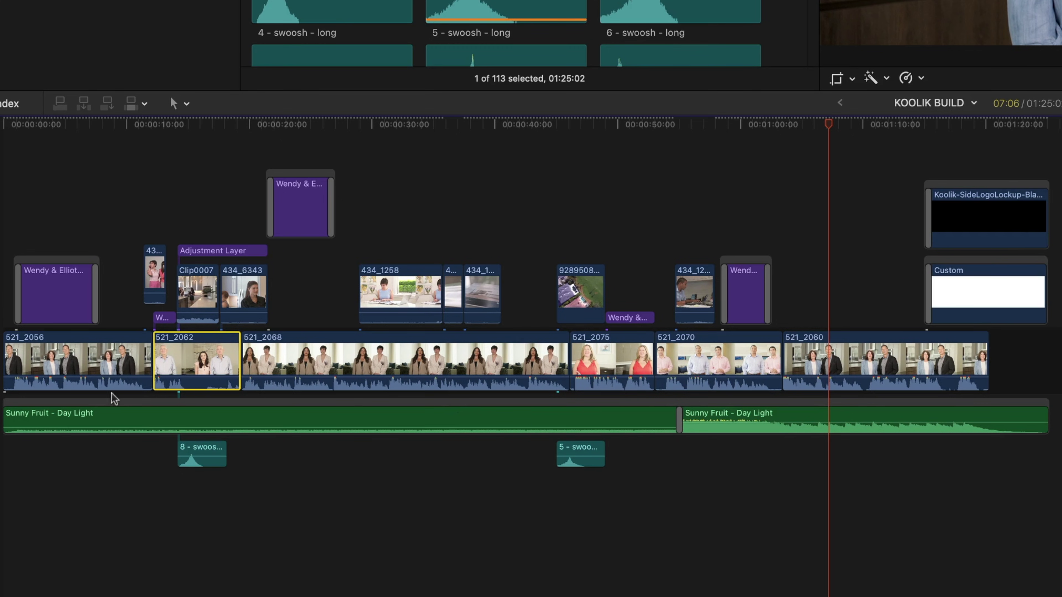
{"action": "left_click", "coordinate": [82, 426]}
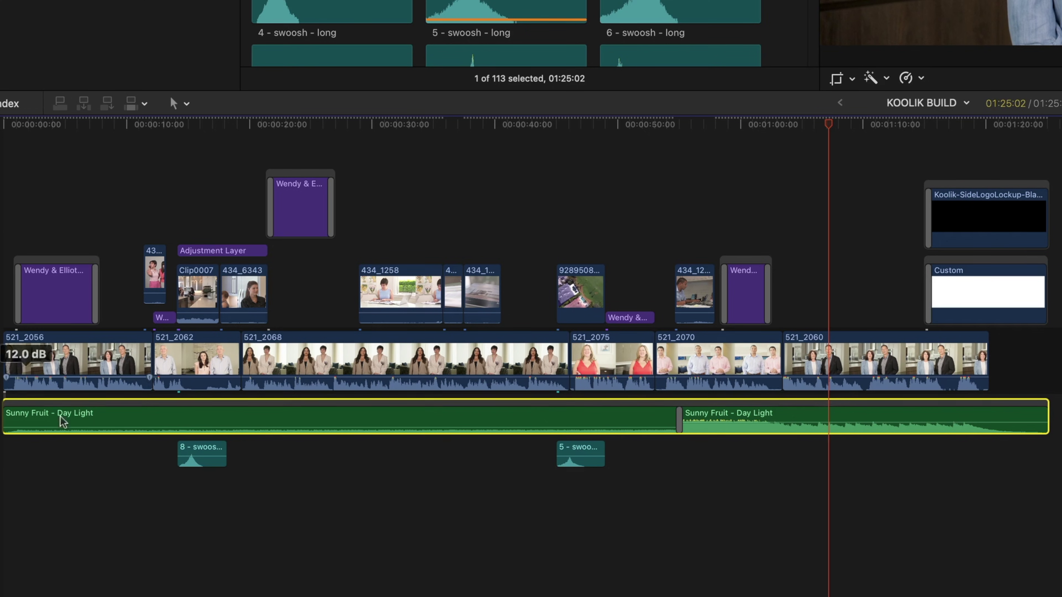
{"action": "left_click_drag", "start_coordinate": [590, 366], "coordinate": [267, 370]}
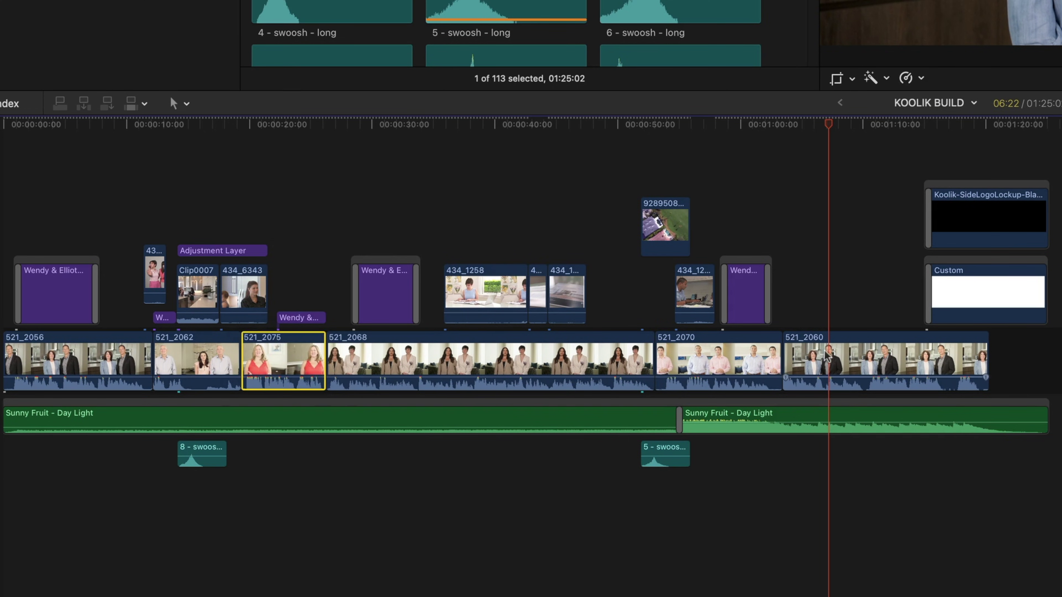
{"action": "left_click_drag", "start_coordinate": [721, 360], "coordinate": [719, 354]}
{"action": "left_click_drag", "start_coordinate": [541, 367], "coordinate": [672, 355]}
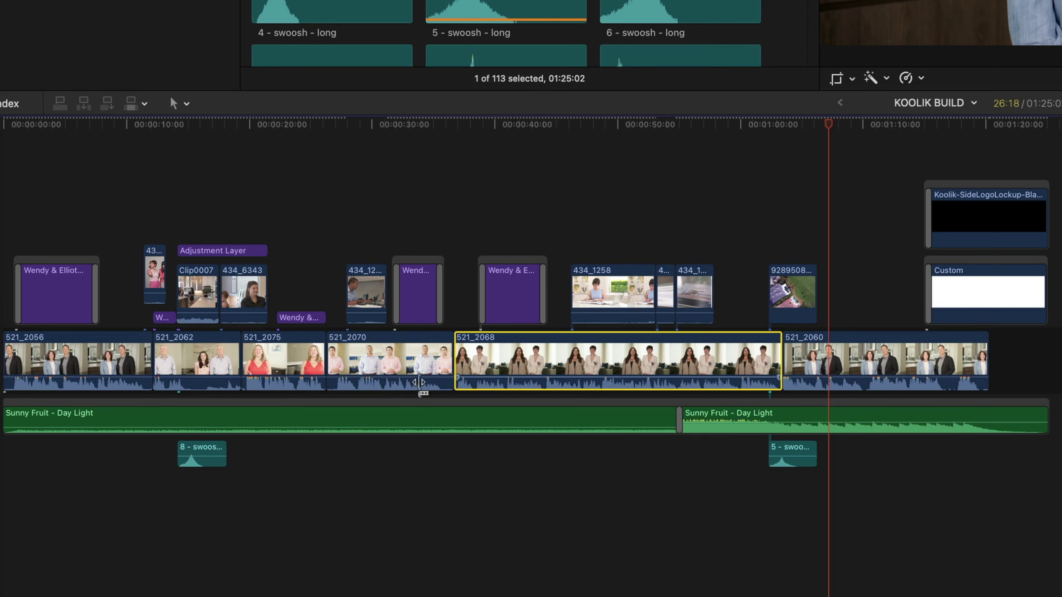
{"action": "left_click_drag", "start_coordinate": [203, 367], "coordinate": [250, 353]}
{"action": "left_click_drag", "start_coordinate": [368, 368], "coordinate": [271, 379]}
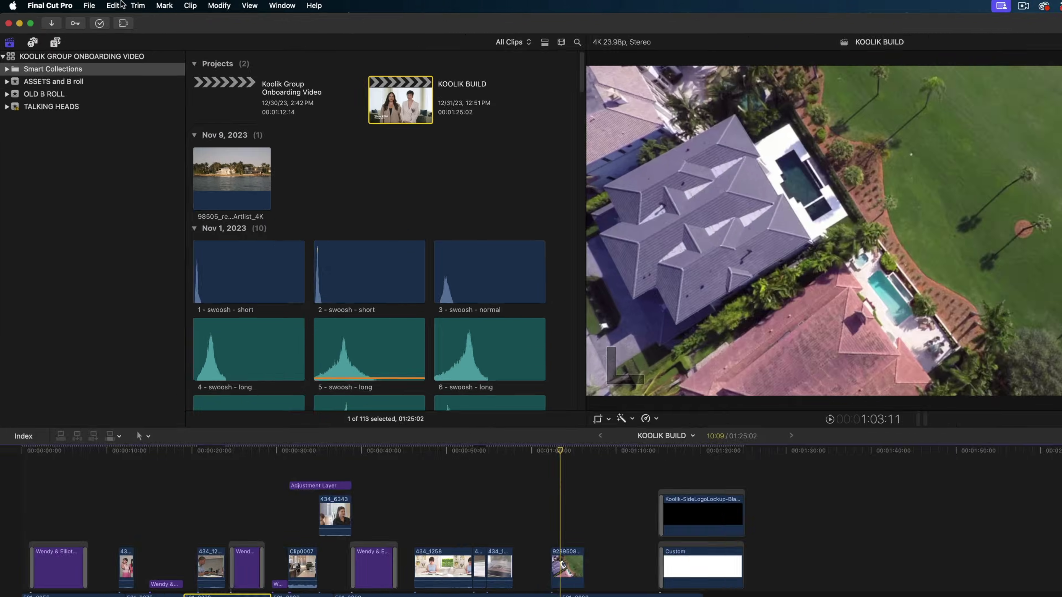
{"action": "left_click", "coordinate": [89, 5]}
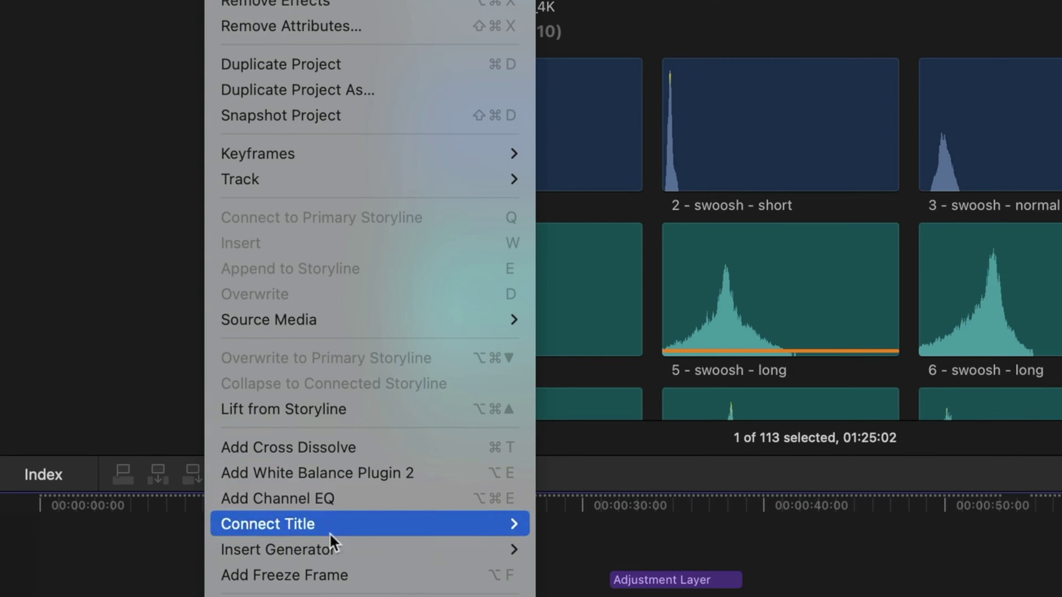
{"action": "mouse_move", "coordinate": [332, 596]}
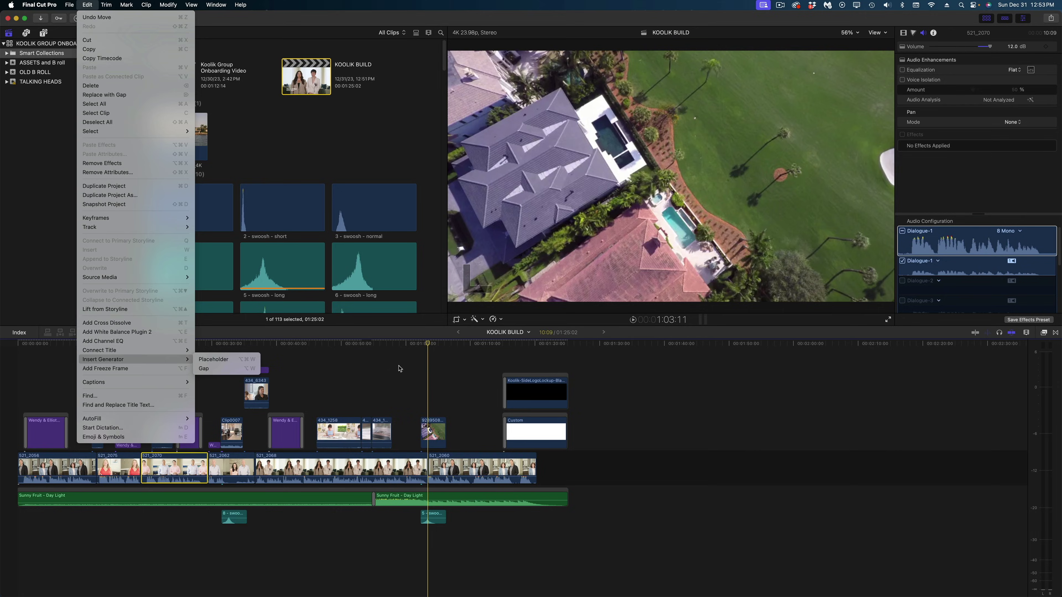
{"action": "left_click", "coordinate": [400, 369]}
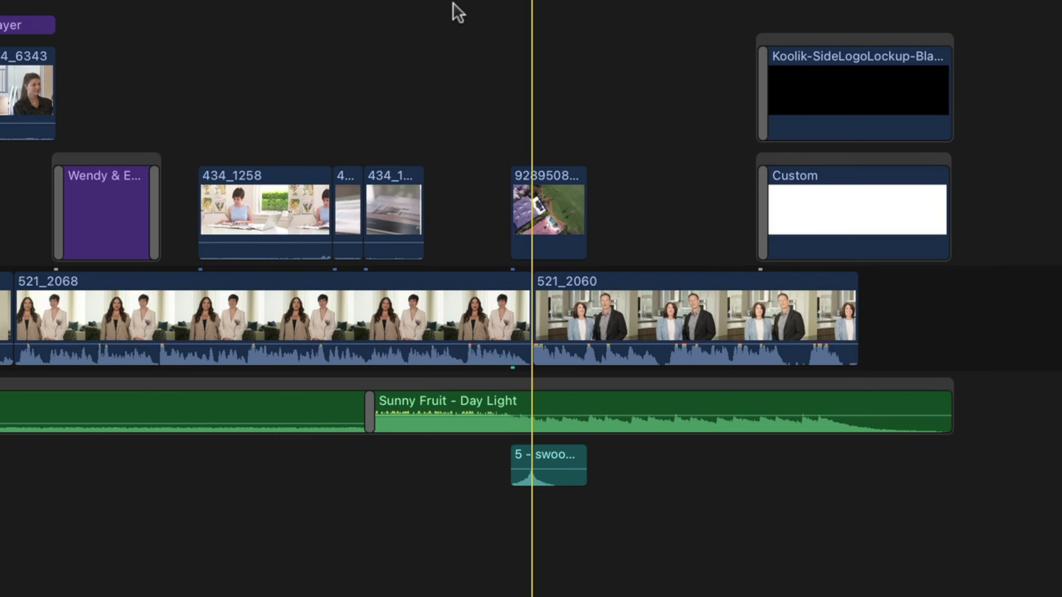
{"action": "key", "text": "alt+w"}
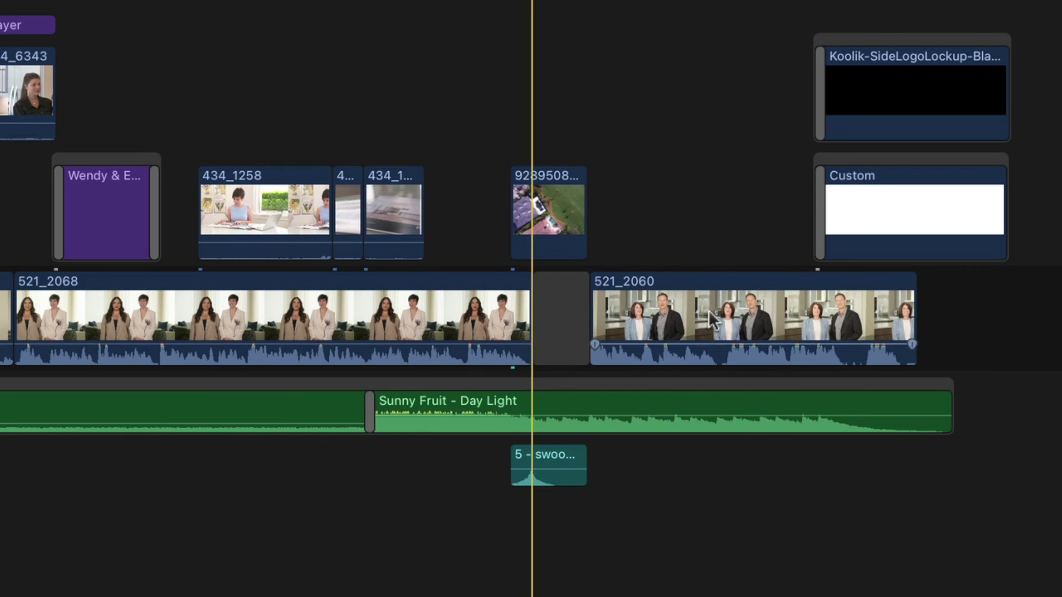
{"action": "left_click", "coordinate": [559, 318]}
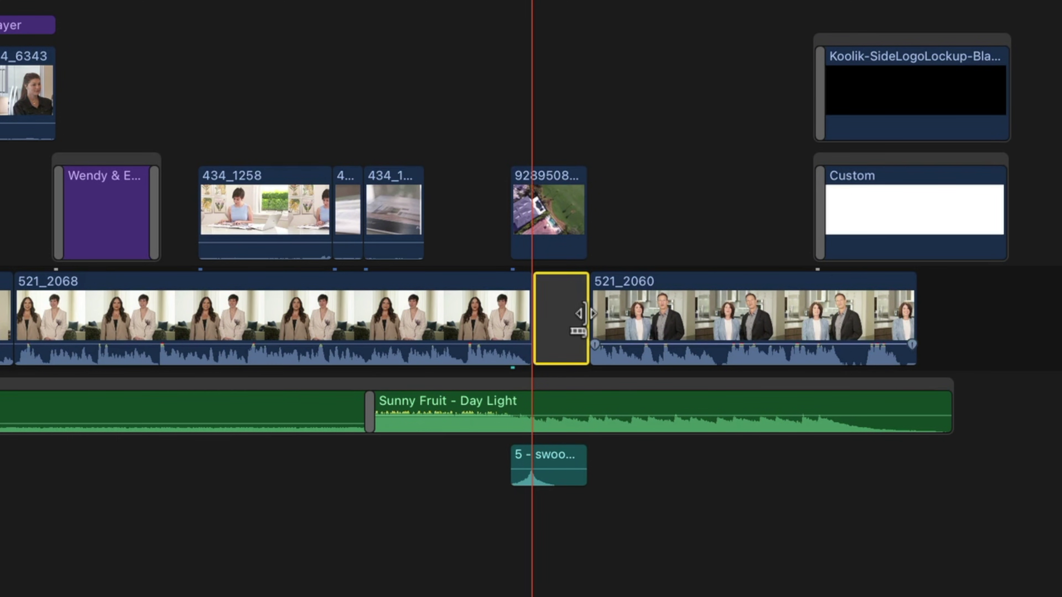
{"action": "left_click_drag", "start_coordinate": [586, 314], "coordinate": [669, 308]}
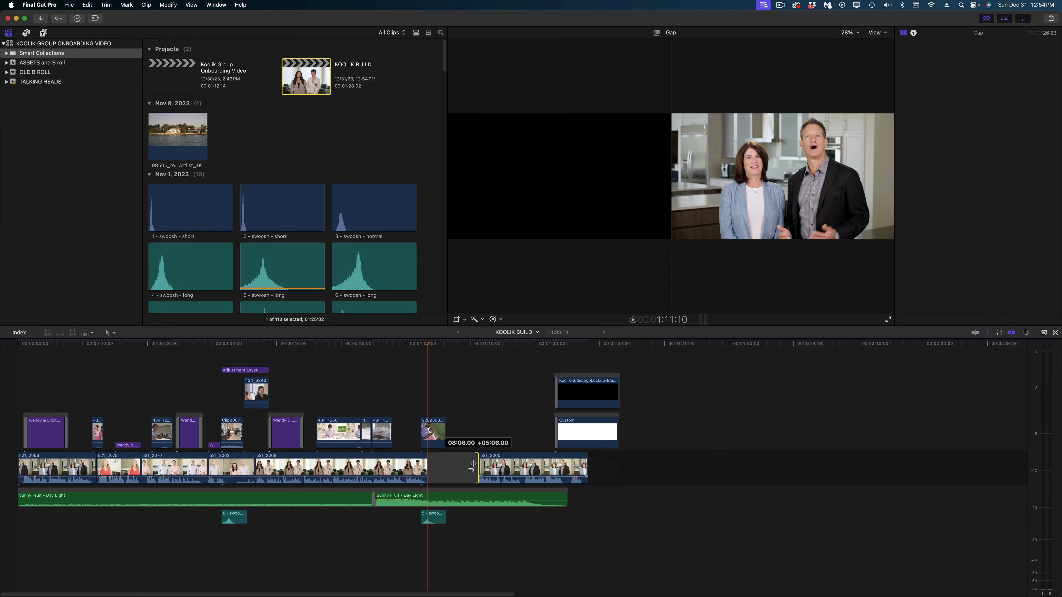
{"action": "left_click_drag", "start_coordinate": [473, 465], "coordinate": [426, 471]}
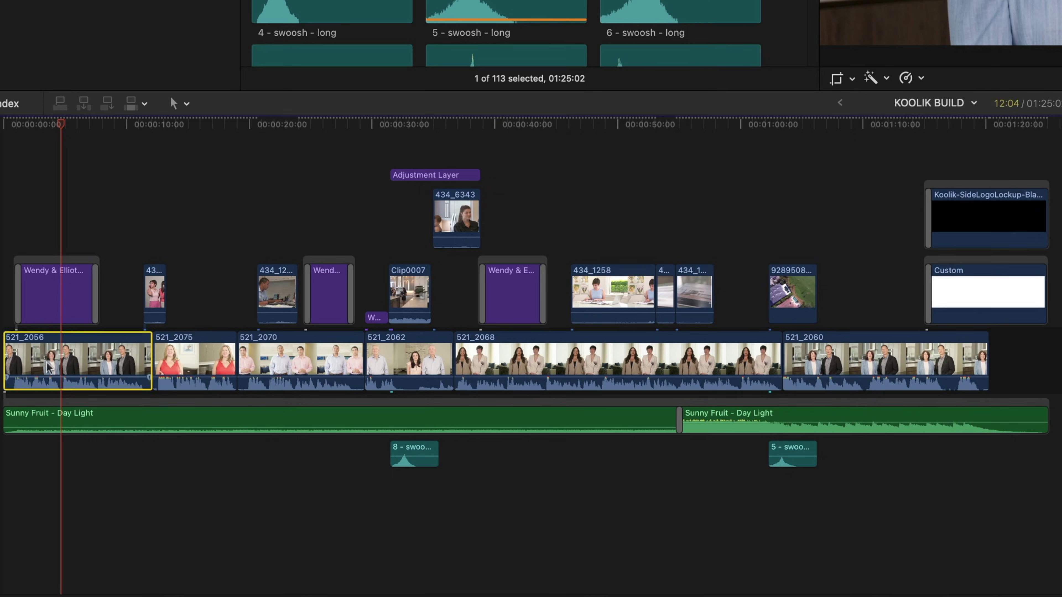
- Select the Wendy & Elliot title and shift the short connected clip by one second
{"action": "left_click", "coordinate": [202, 340]}
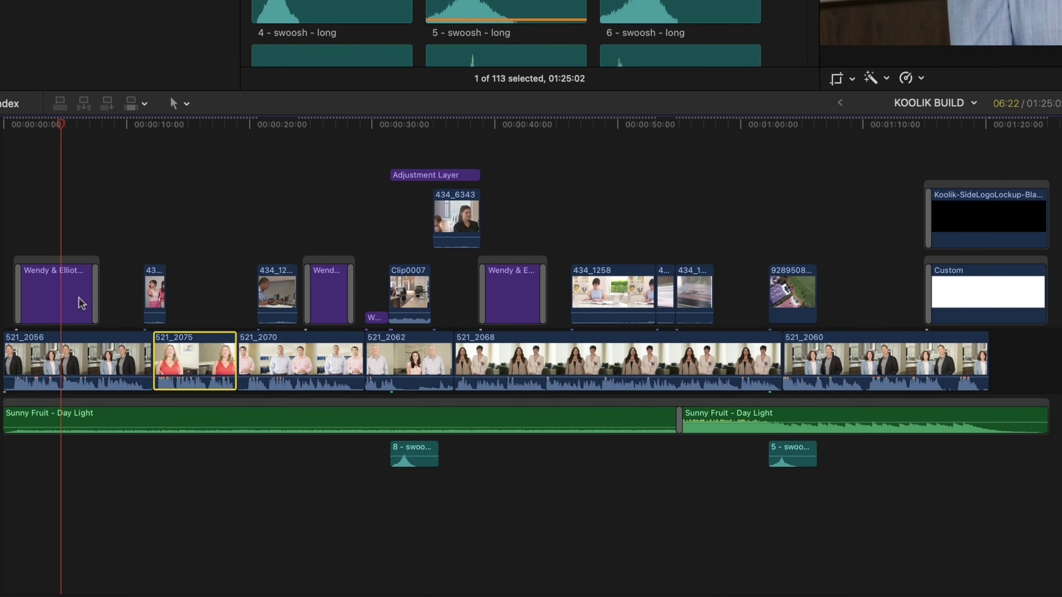
{"action": "left_click", "coordinate": [60, 260]}
{"action": "left_click_drag", "start_coordinate": [60, 260], "coordinate": [61, 242]}
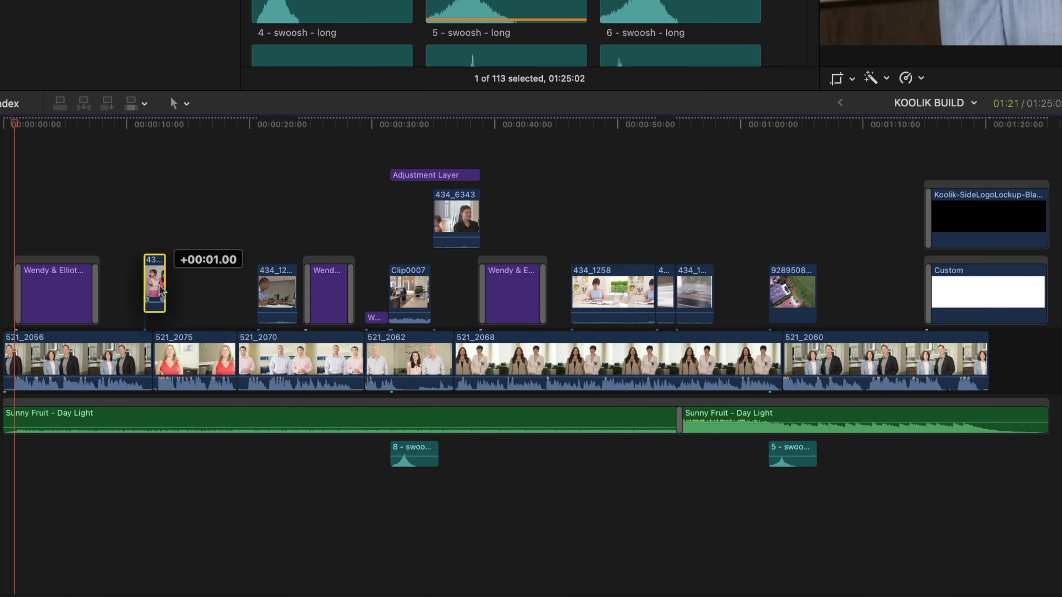
{"action": "left_click_drag", "start_coordinate": [162, 291], "coordinate": [163, 293]}
{"action": "mouse_move", "coordinate": [92, 405]}
{"action": "left_mouse_down"}
{"action": "mouse_move", "coordinate": [90, 439]}
{"action": "mouse_move", "coordinate": [89, 412]}
{"action": "left_mouse_up"}
- Hold tilde and drag 521_2056 after 521_2075, leaving its connected clips behind
{"action": "left_click", "coordinate": [57, 368]}
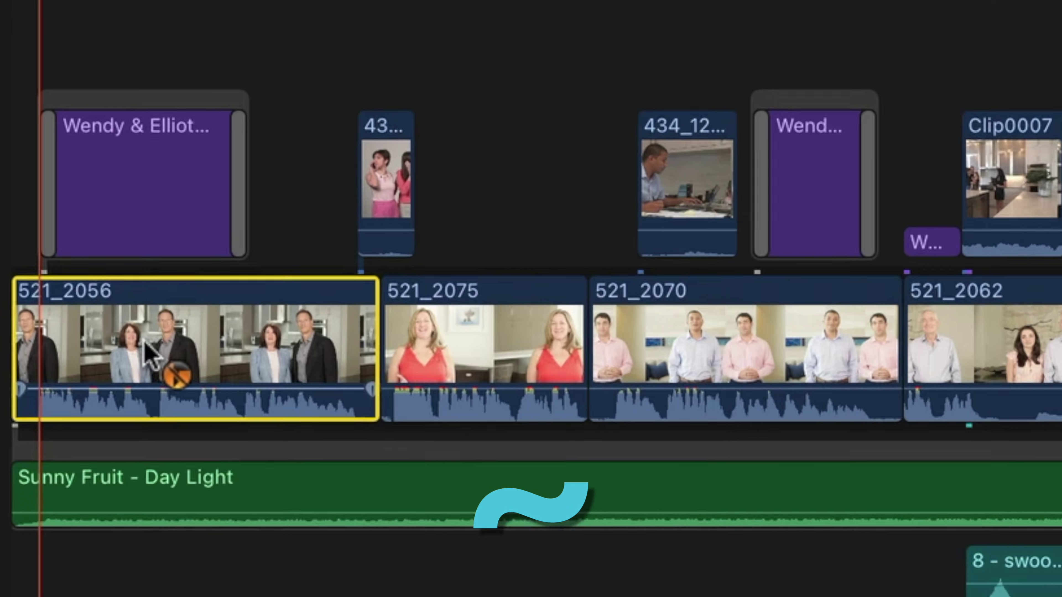
{"action": "left_click_drag", "start_coordinate": [78, 356], "coordinate": [77, 356]}
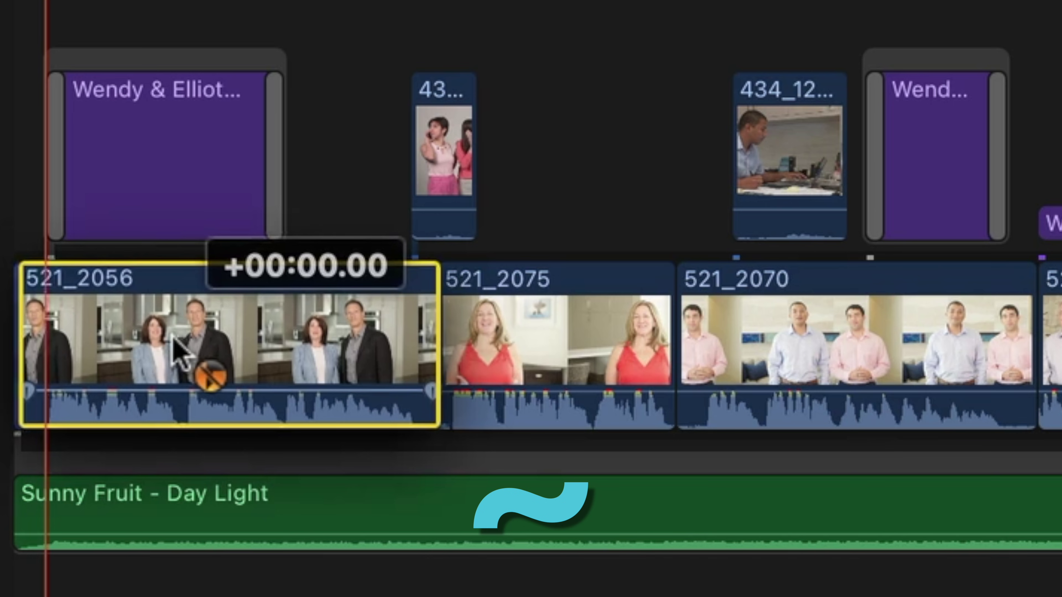
{"action": "left_click_drag", "start_coordinate": [180, 351], "coordinate": [618, 373]}
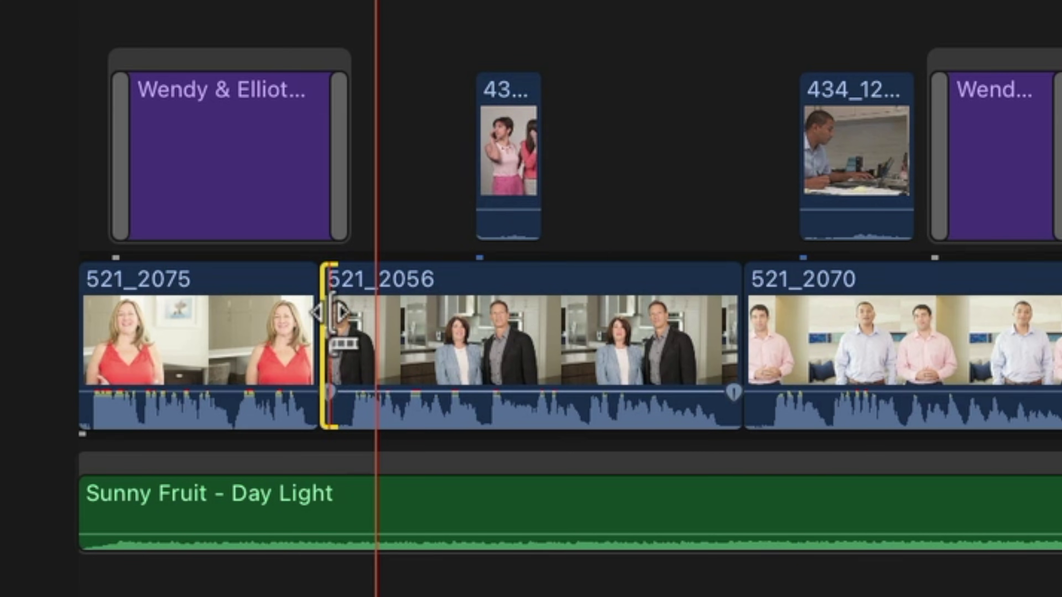
- Drag the start edge of clip 521_2056 to trim off its opening
{"action": "left_click", "coordinate": [334, 314]}
{"action": "mouse_move", "coordinate": [334, 314]}
{"action": "left_mouse_down"}
{"action": "mouse_move", "coordinate": [564, 339]}
{"action": "mouse_move", "coordinate": [333, 332]}
{"action": "left_mouse_up"}
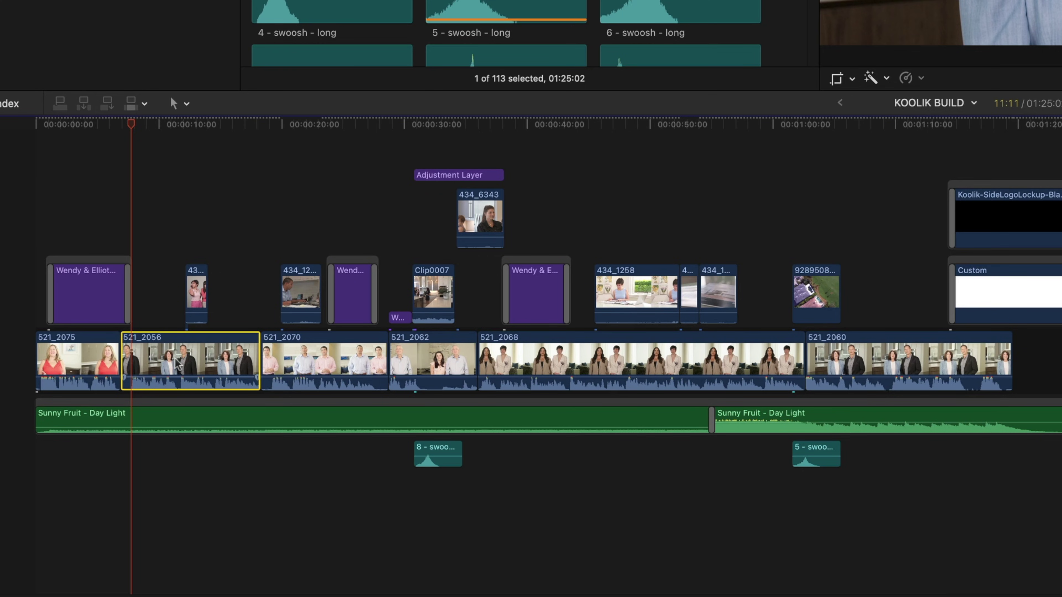
- Delete 521_2056, undo it, then delete it again keeping its connected clip
{"action": "key", "text": "Delete"}
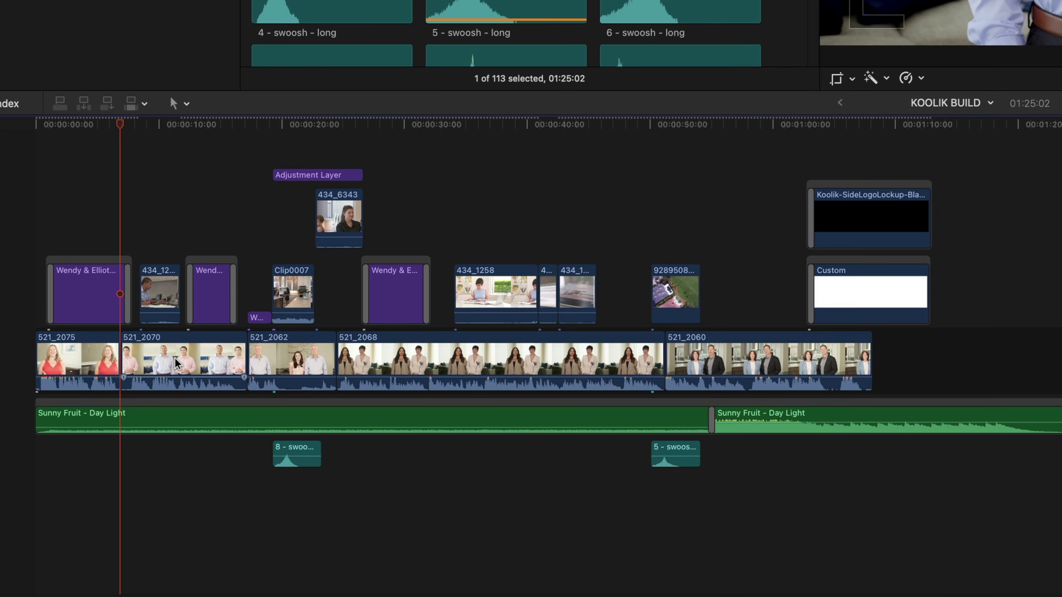
{"action": "key", "text": "super+z"}
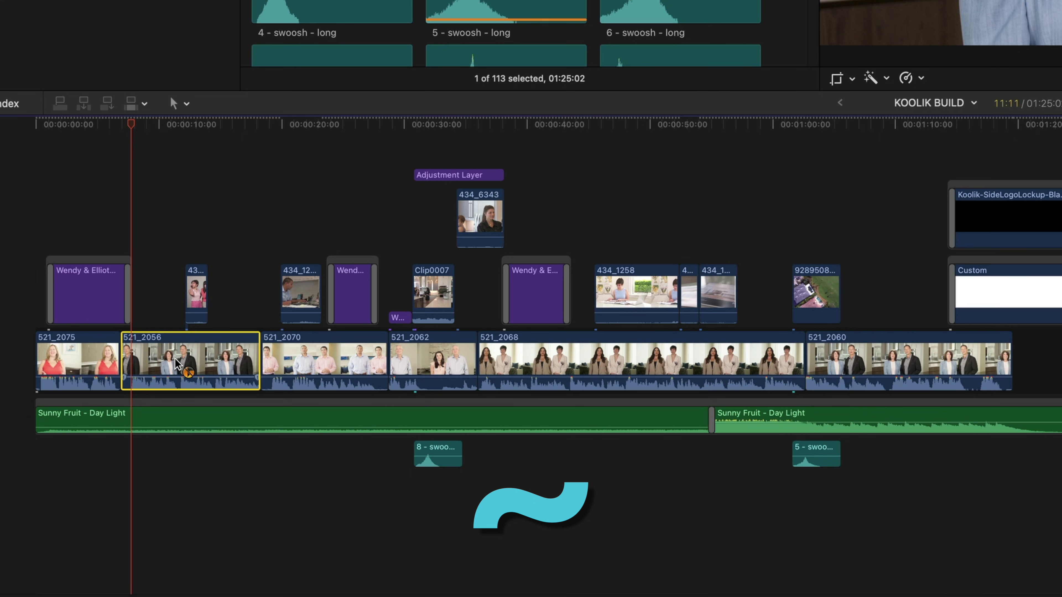
{"action": "key", "text": "Delete"}
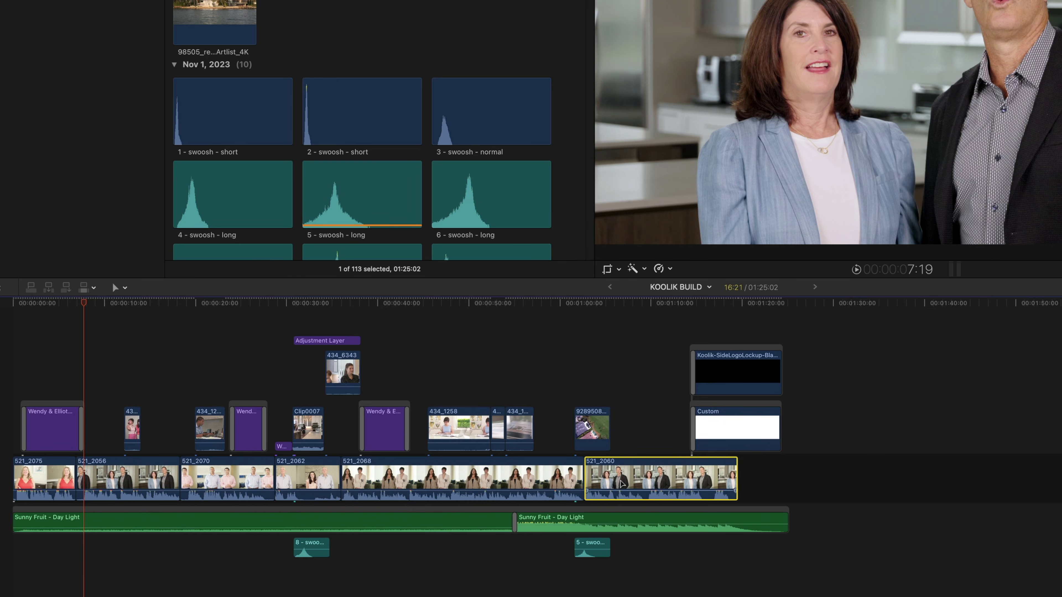
- Try moving 521_2060 and 521_2068 later, then undo both moves
{"action": "left_click_drag", "start_coordinate": [621, 484], "coordinate": [842, 480]}
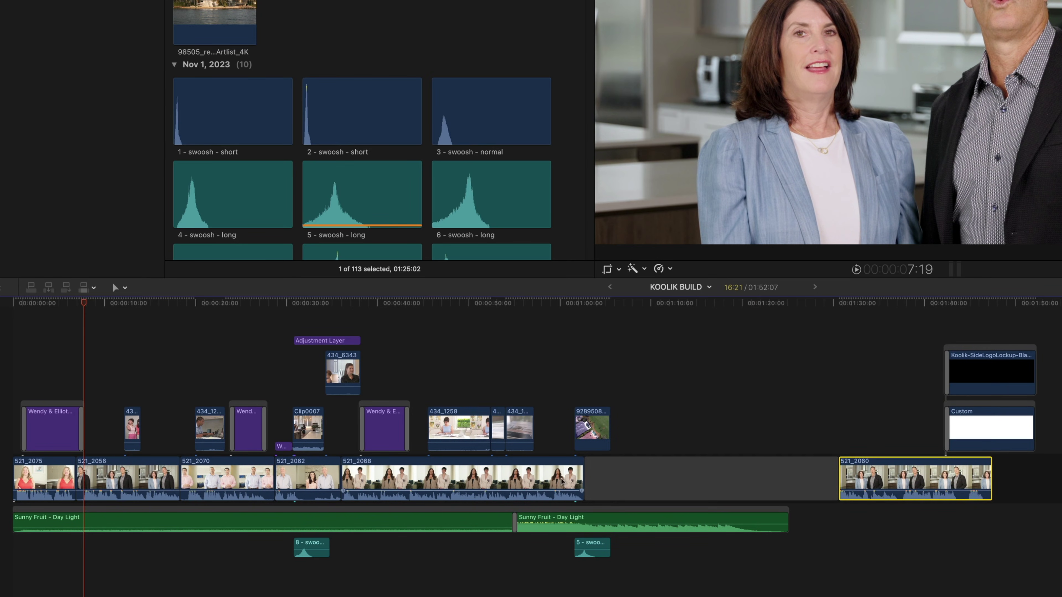
{"action": "left_click_drag", "start_coordinate": [549, 483], "coordinate": [665, 484]}
{"action": "key", "text": "super+z"}
{"action": "key", "text": "super+z"}
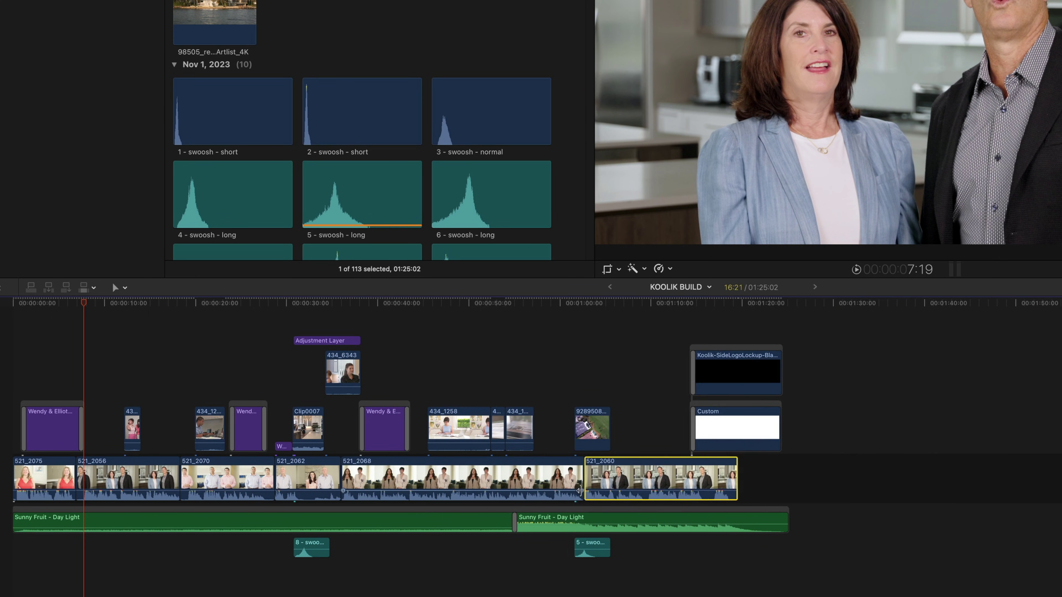
{"action": "key", "text": "super+z"}
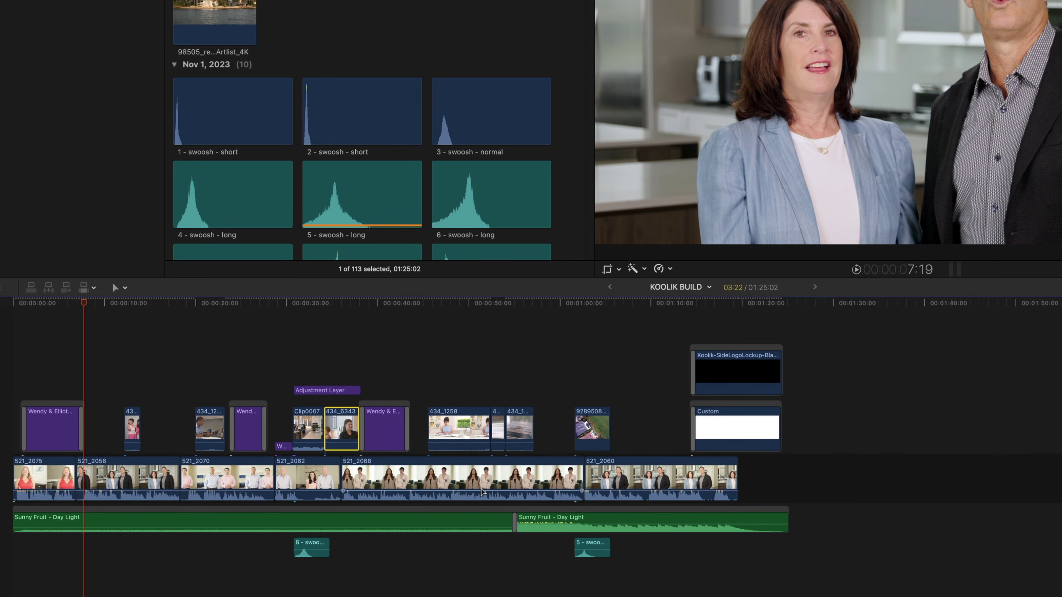
- Move 521_2068 past 521_2060 without its connected clips and select the resulting gap clips
{"action": "left_click", "coordinate": [481, 489]}
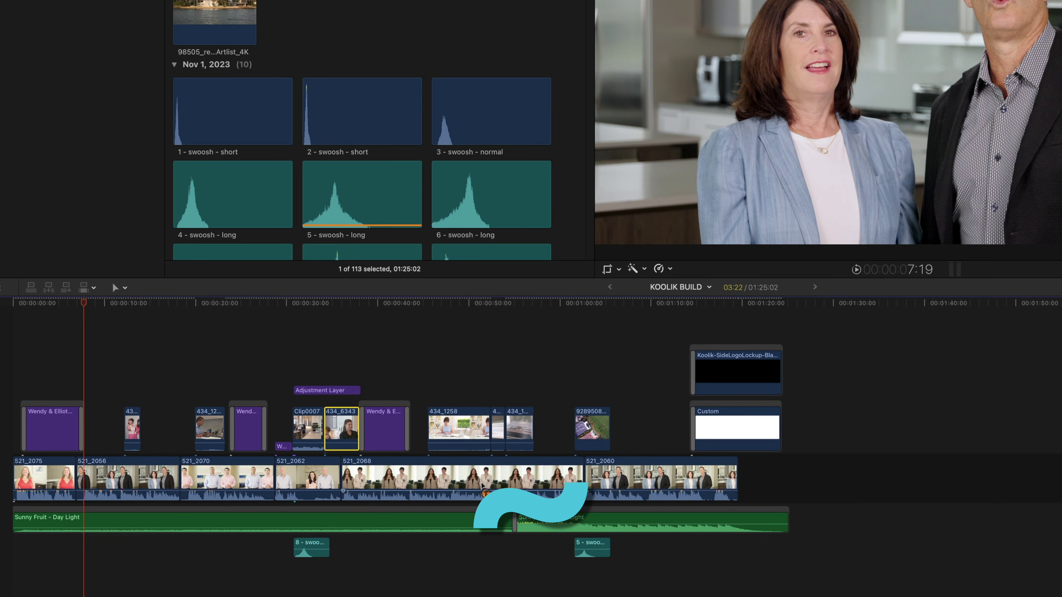
{"action": "left_click_drag", "start_coordinate": [482, 486], "coordinate": [1038, 484]}
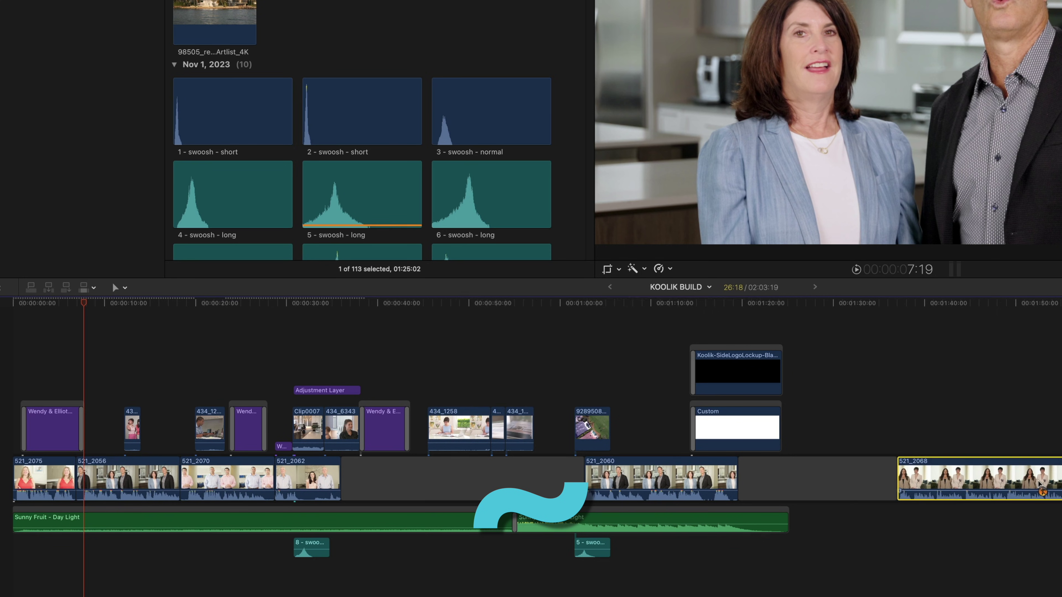
{"action": "left_click", "coordinate": [839, 476]}
{"action": "left_click", "coordinate": [480, 471]}
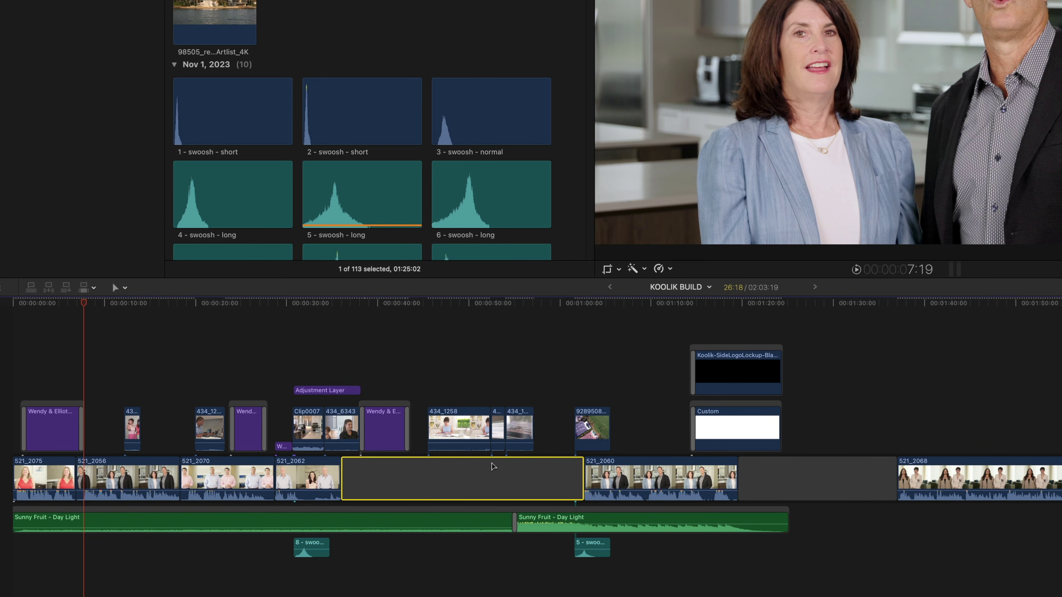